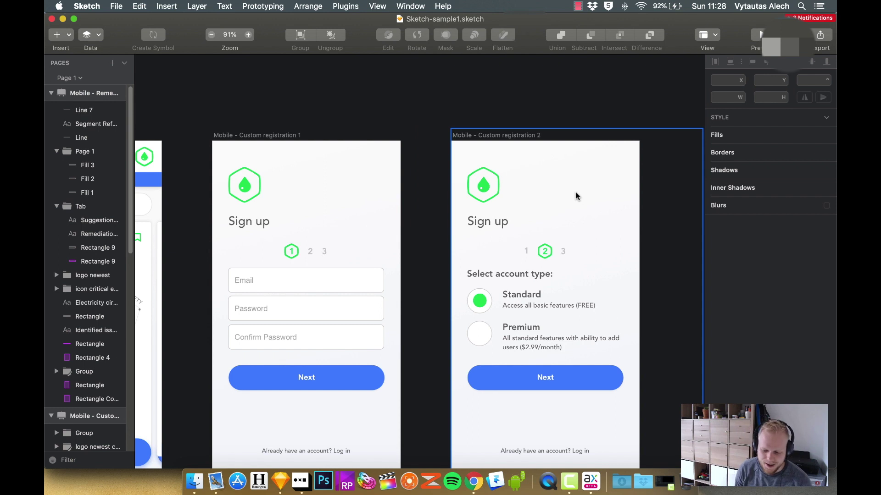
- Place two Radio Button widgets from Libraries > Forms on the Axure Home page, then return to Sketch
click(591, 481)
scroll(133, 390, down, 6)
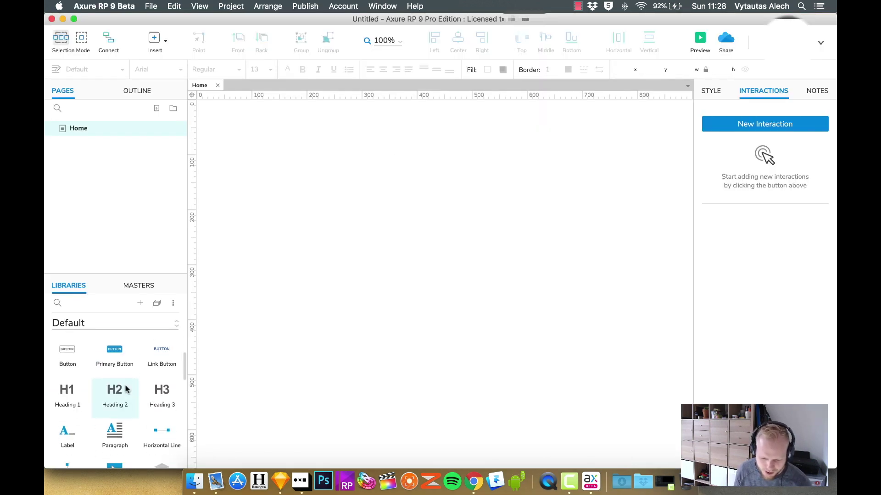
scroll(84, 401, down, 5)
drag(162, 390, 332, 218)
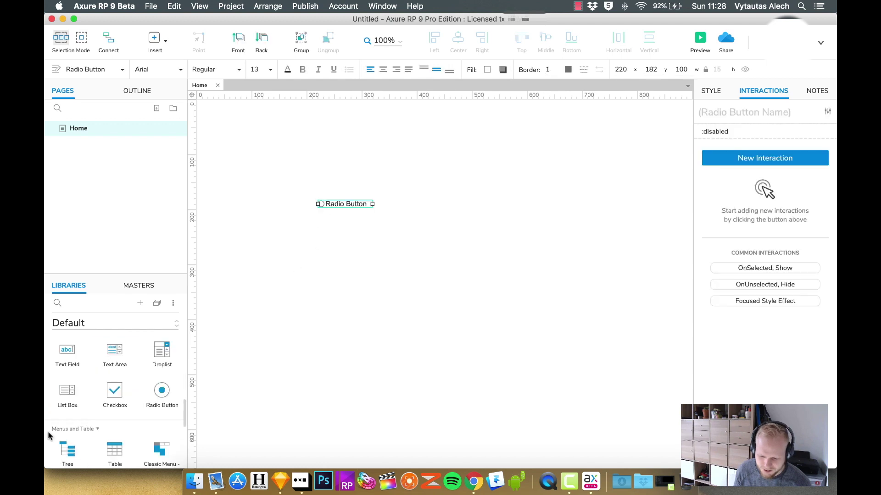
scroll(106, 427, up, 2)
drag(161, 416, 315, 215)
click(316, 211)
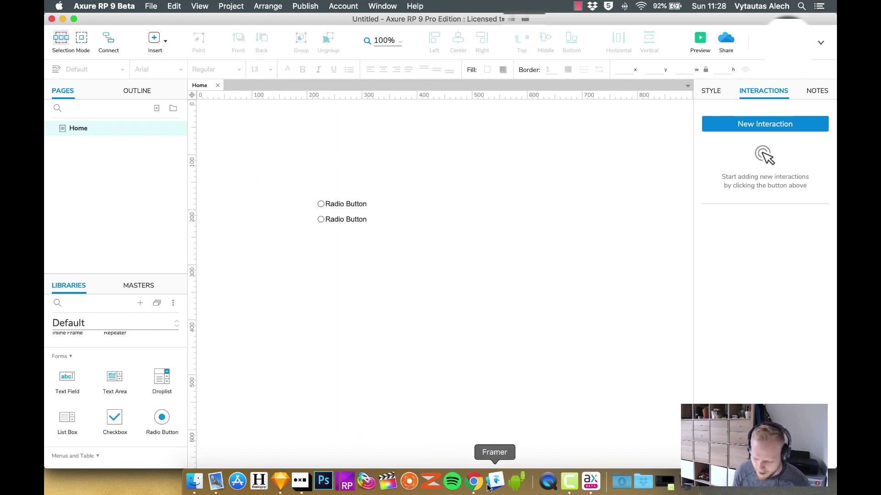
click(280, 482)
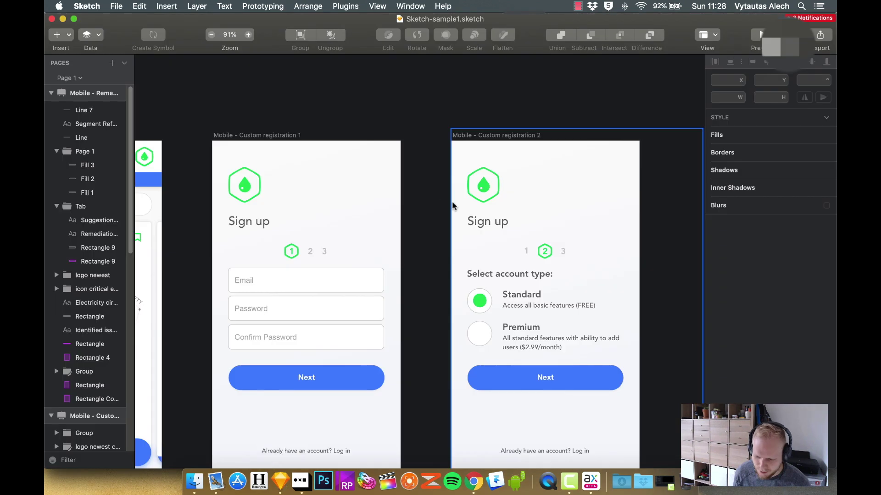
- Scroll down the Sketch canvas to view the sign-up screen designs
scroll(393, 325, down, 3)
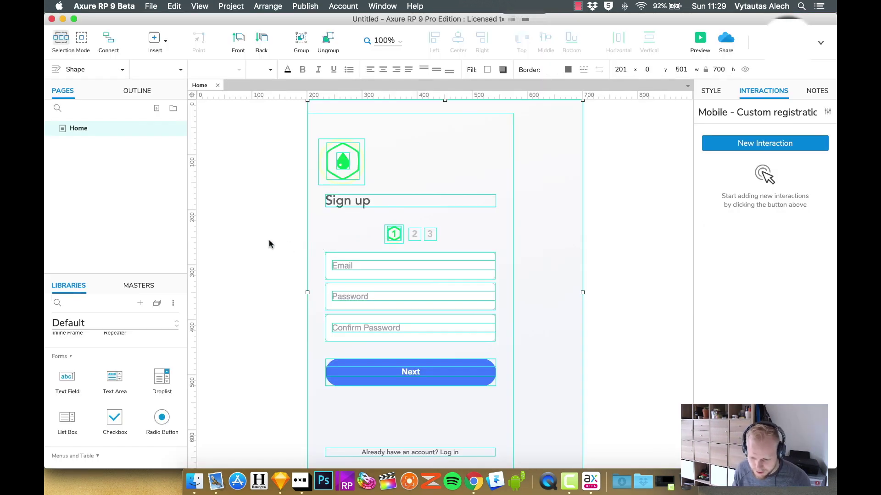
- Set the Home page dimensions to the iPhone X preset
click(269, 244)
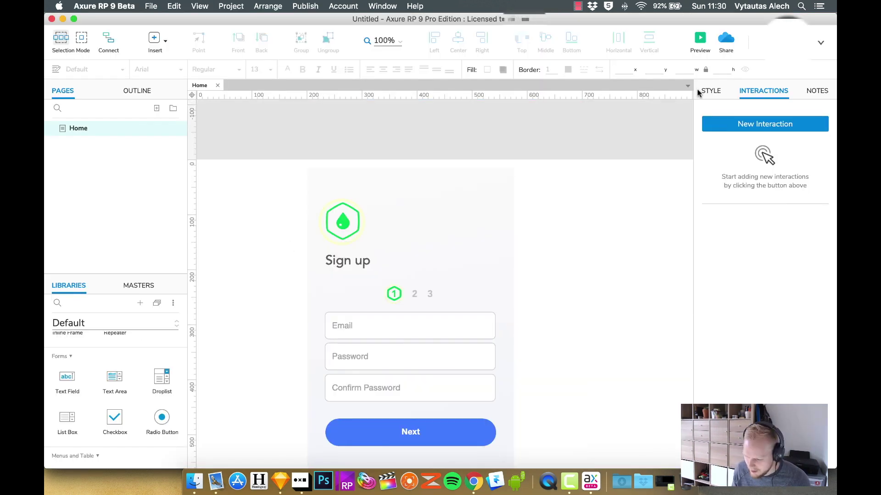
click(711, 91)
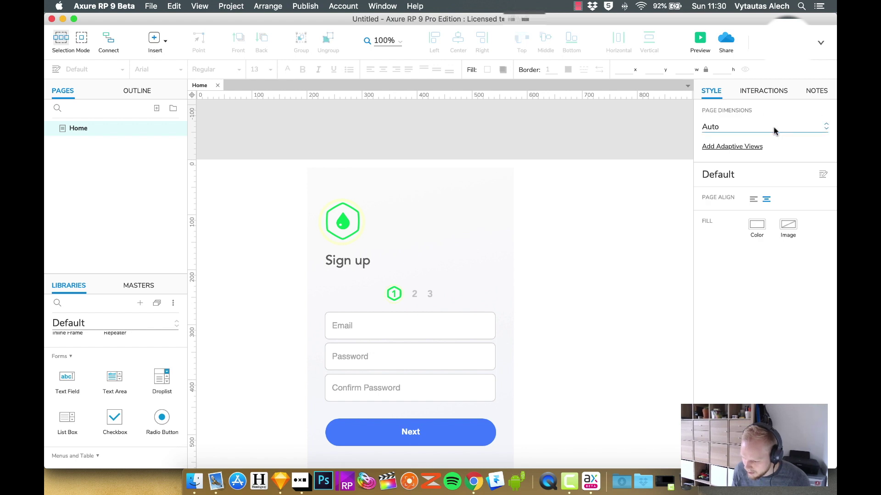
click(773, 128)
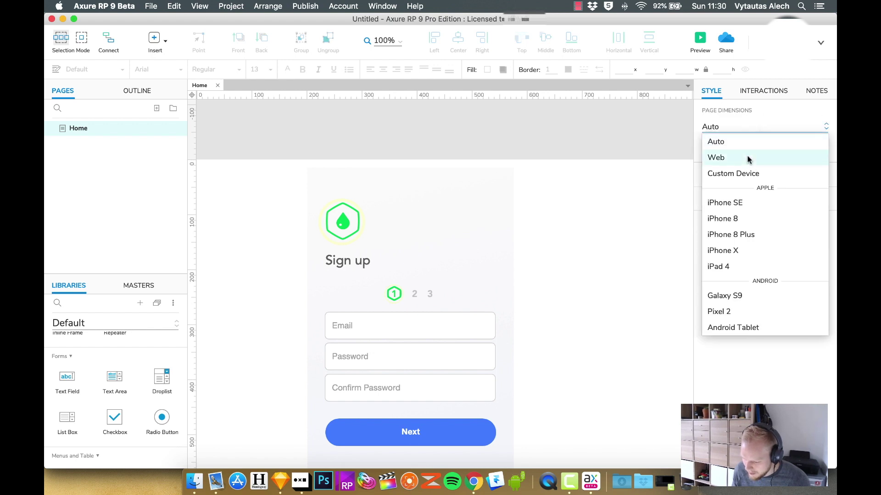
click(748, 251)
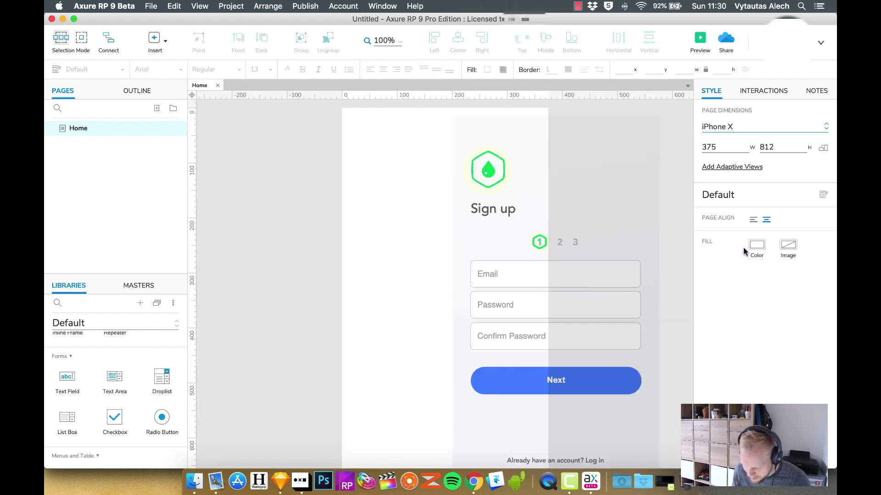
- Snap the pasted sign-up screen group to x 1, y 0 and preview the page in the browser
click(605, 231)
scroll(604, 231, down, 3)
drag(584, 137, 468, 228)
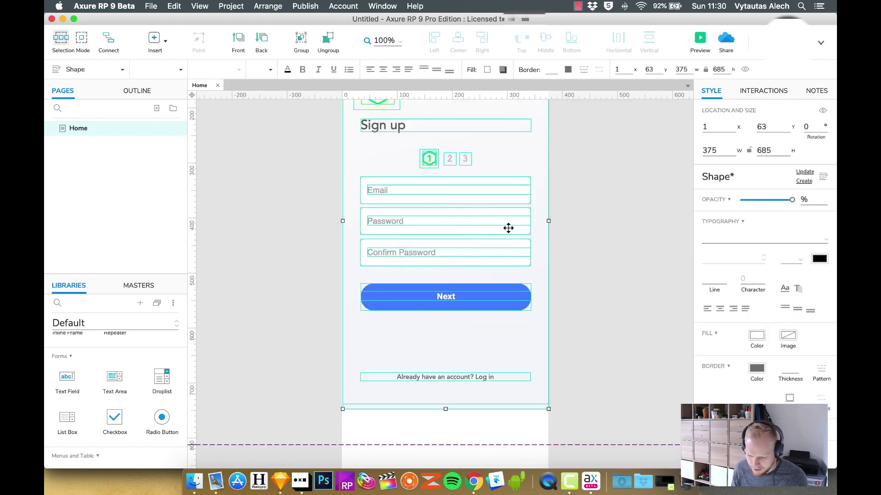
scroll(507, 228, up, 5)
drag(486, 195, 484, 177)
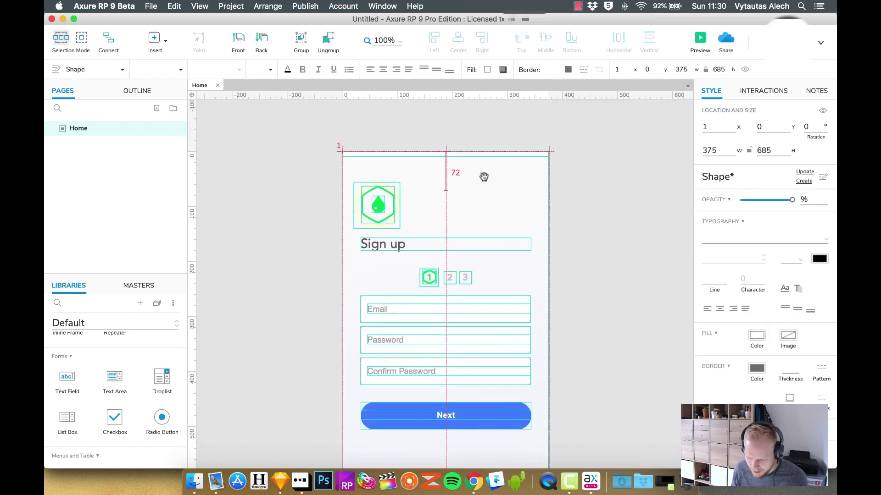
click(597, 113)
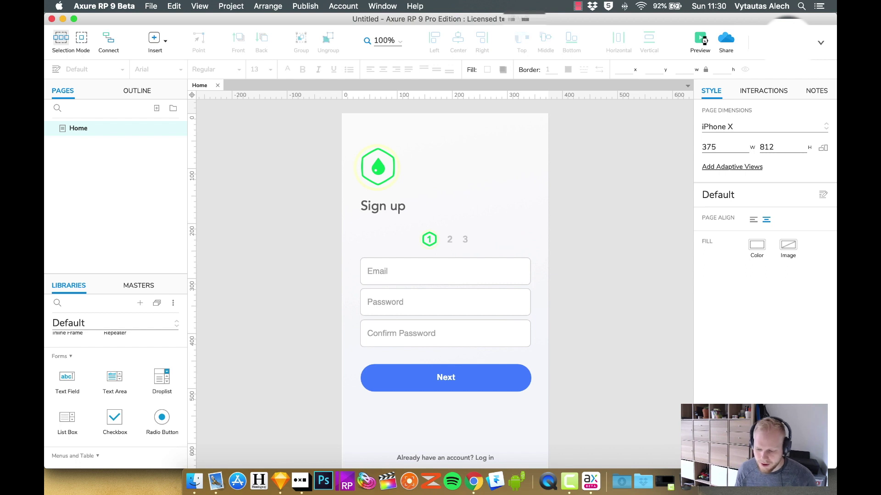
click(704, 41)
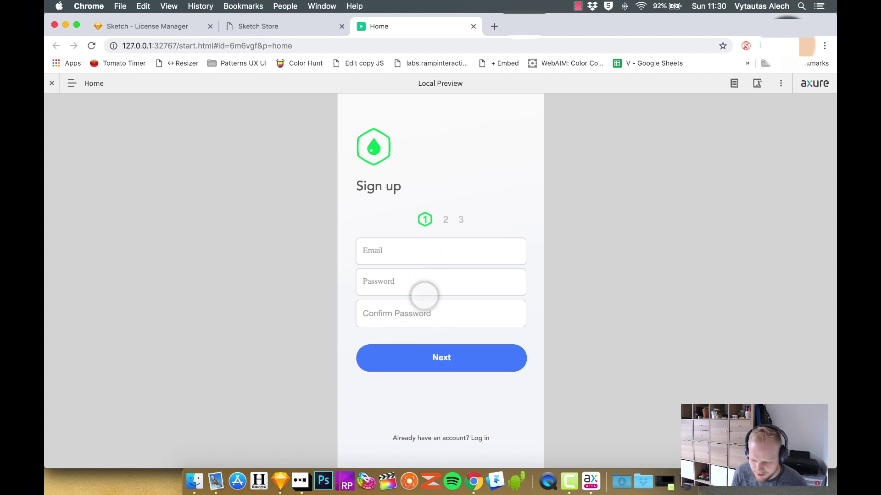
key(super+Tab)
- Ungroup the sign-up screen's group of three form fields
scroll(571, 378, down, 4)
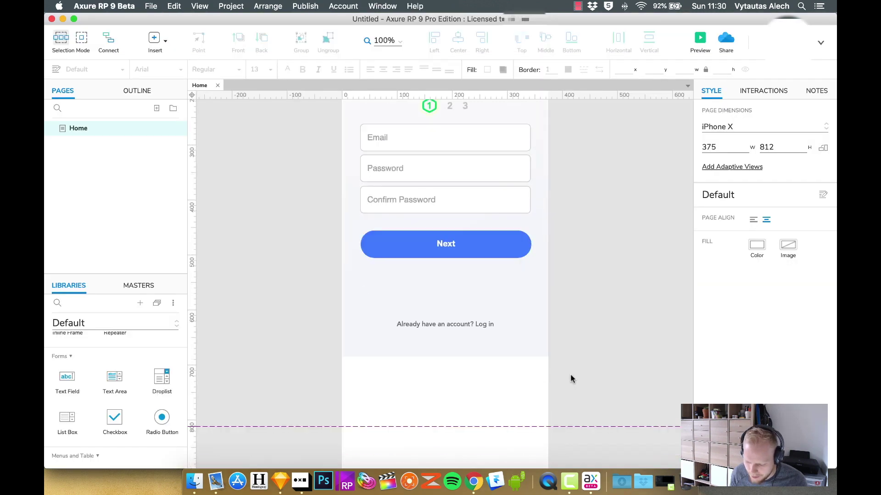
scroll(577, 342, up, 1)
scroll(594, 334, up, 5)
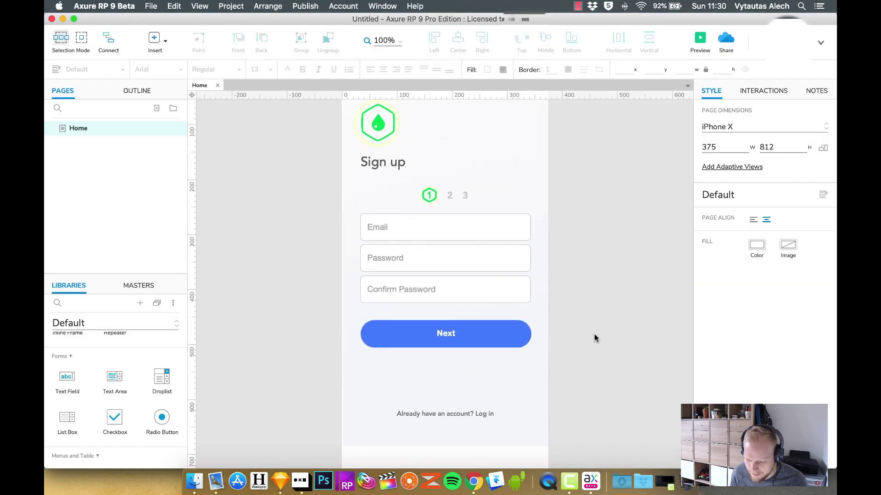
scroll(598, 322, down, 1)
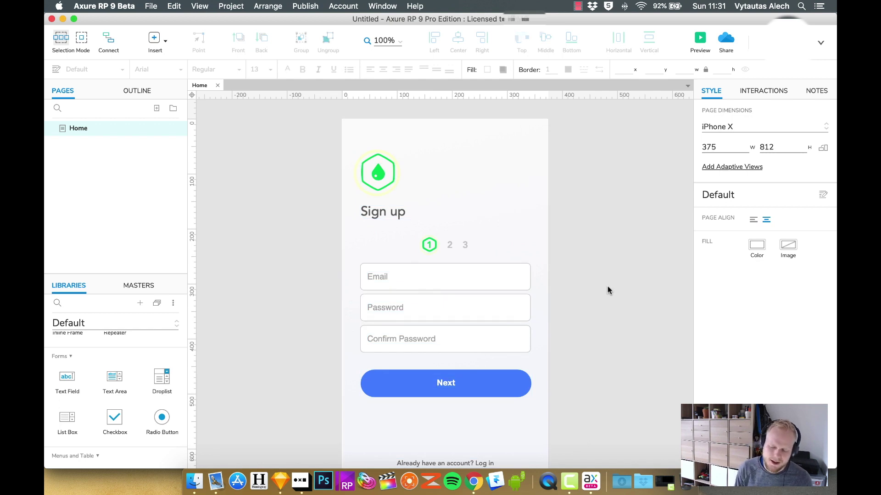
click(453, 274)
click(472, 273)
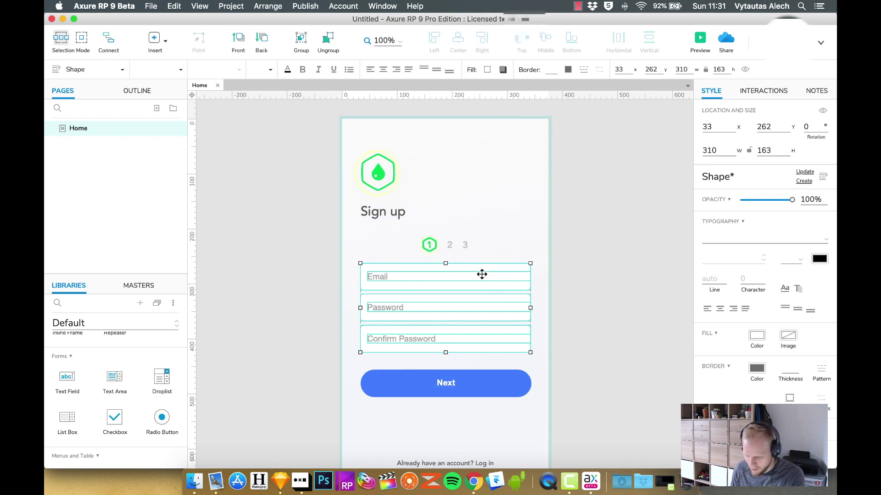
right_click(482, 274)
click(527, 419)
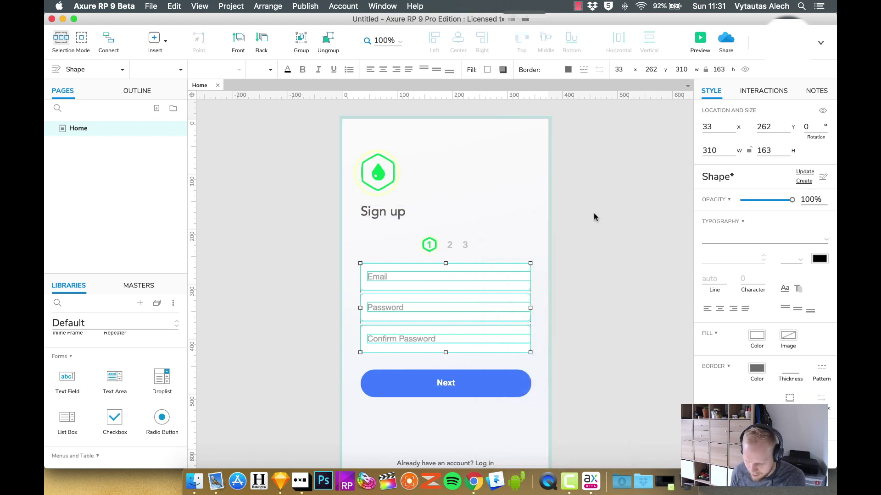
click(593, 218)
- Delete the Email placeholder text from the first field
click(504, 276)
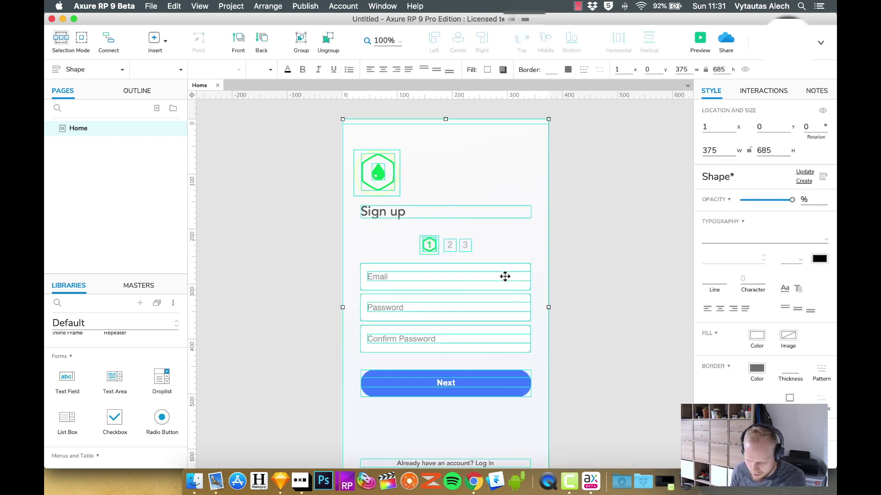
right_click(507, 275)
click(379, 277)
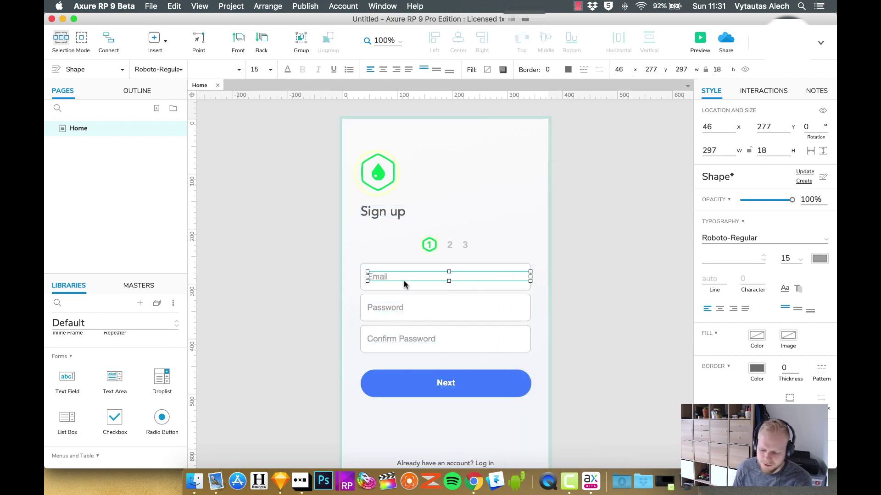
key(Delete)
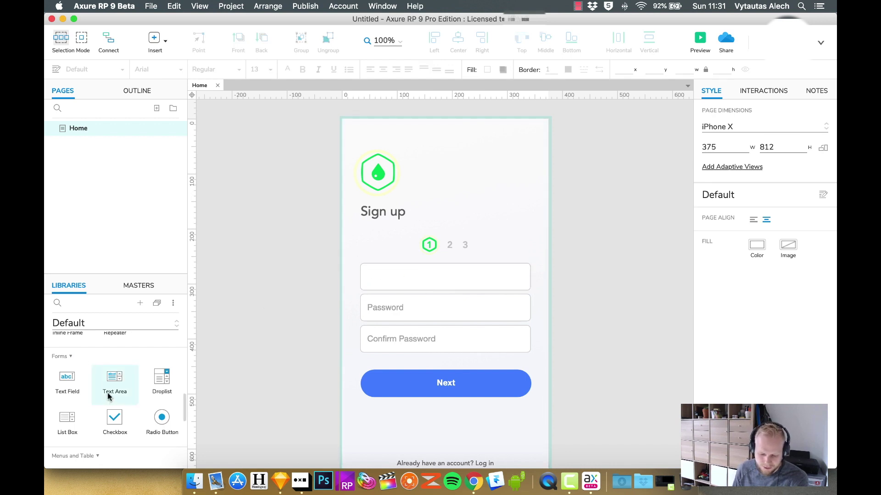
- Drop a Text Field over the empty email box and resize it to 312 × 50
drag(65, 377, 360, 264)
drag(525, 276, 530, 289)
click(606, 279)
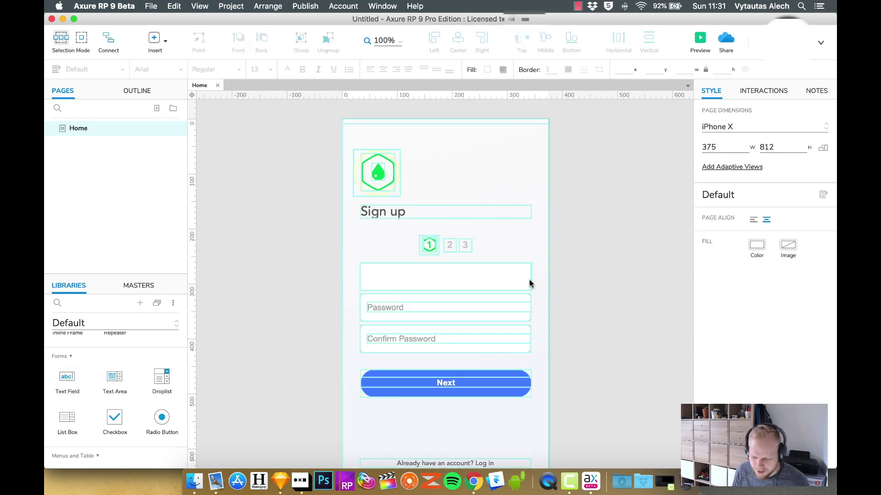
- Set the email input's border colour with the eyedropper, sampling the sign-up screen
key(super+a)
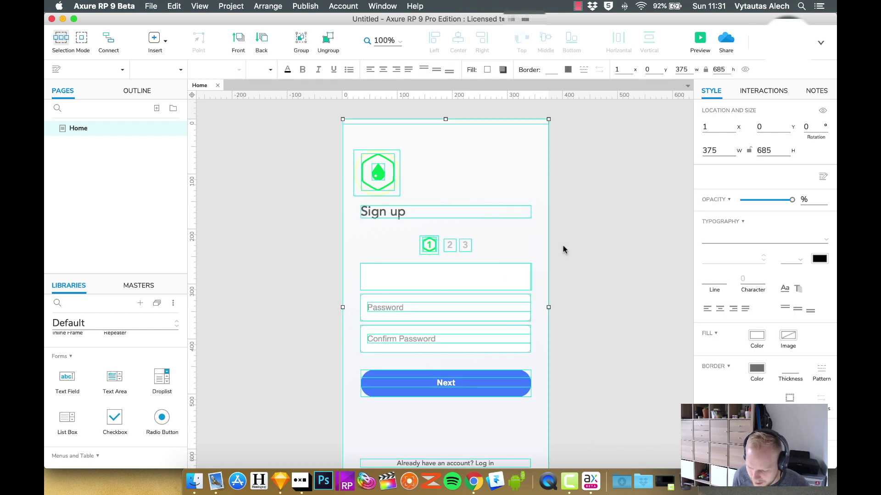
click(477, 279)
click(757, 370)
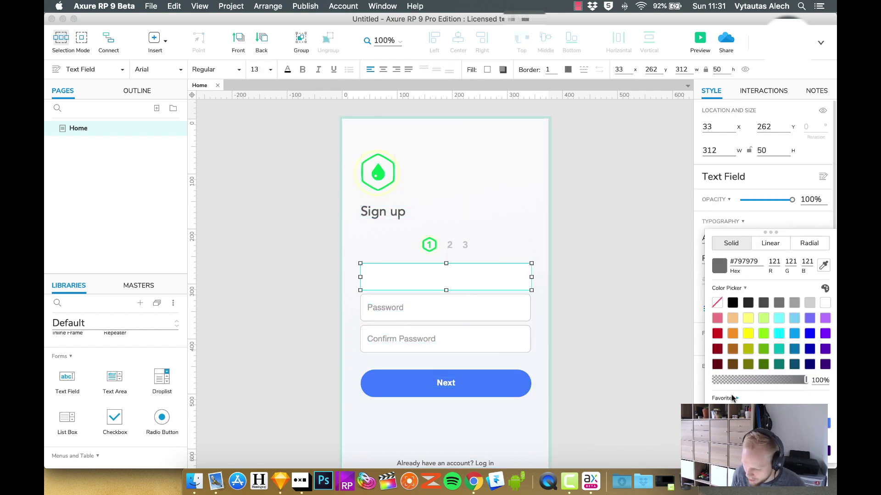
click(823, 265)
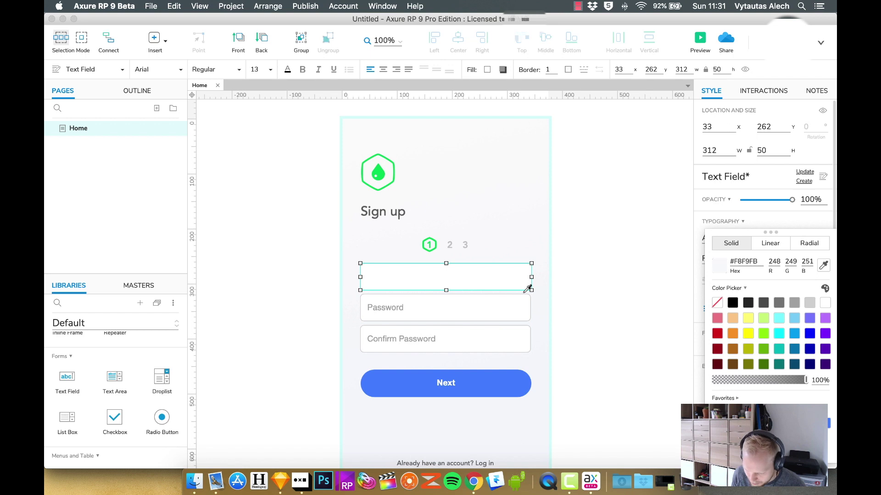
click(528, 289)
key(Escape)
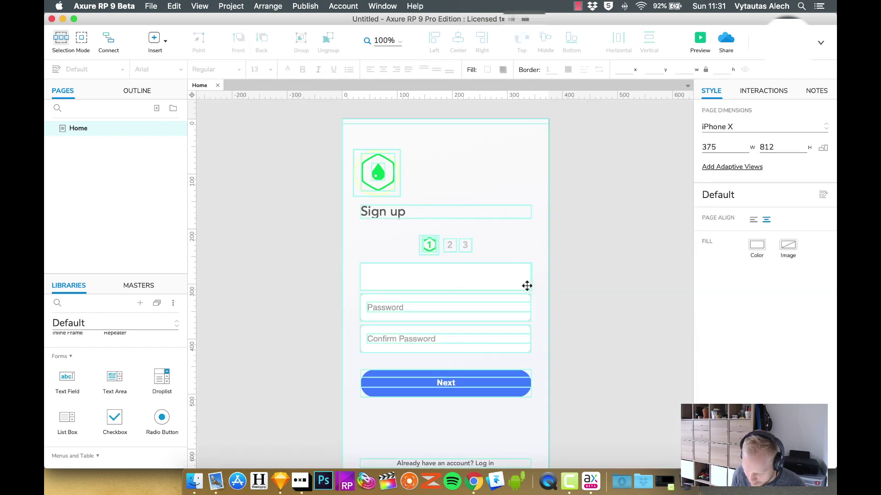
key(super+a)
click(517, 275)
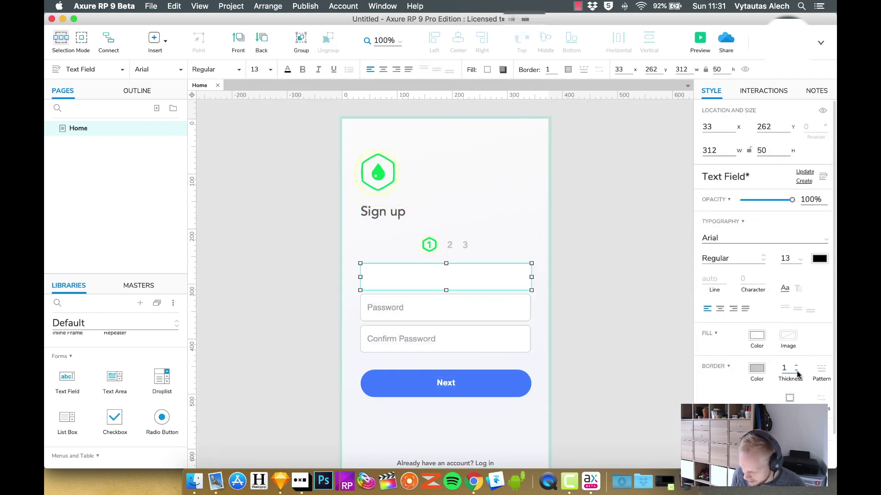
scroll(794, 386, down, 1)
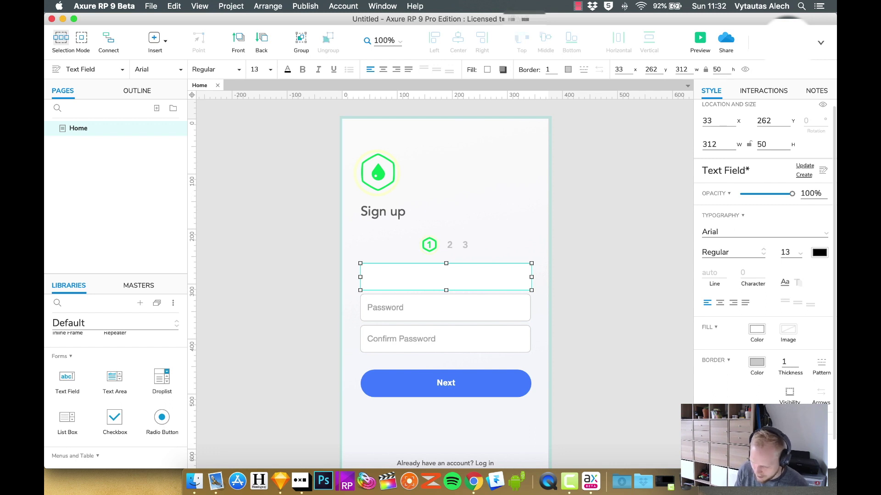
click(576, 375)
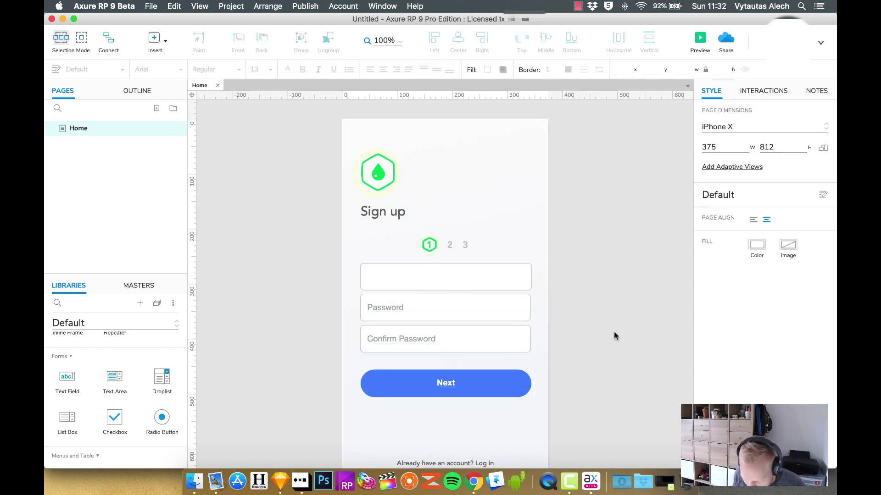
- Enter 'Email address' as the first text field's Hint Text and check it on the canvas
key(super+a)
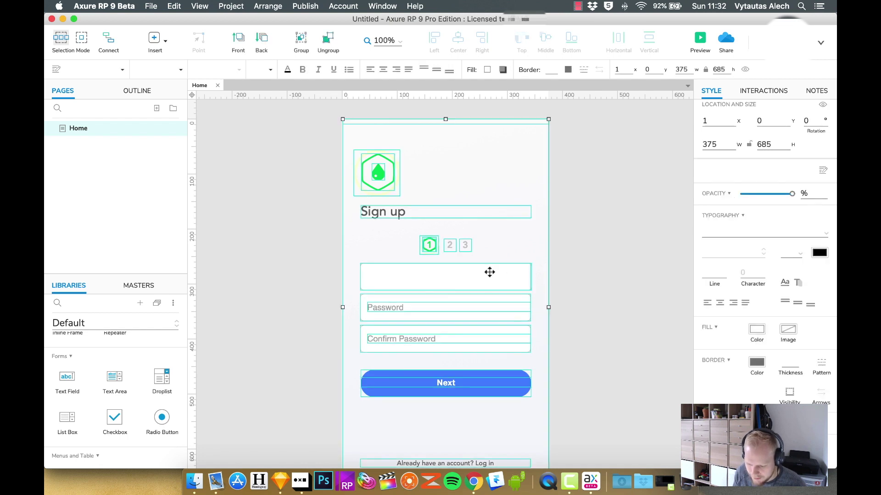
click(490, 272)
double_click(404, 275)
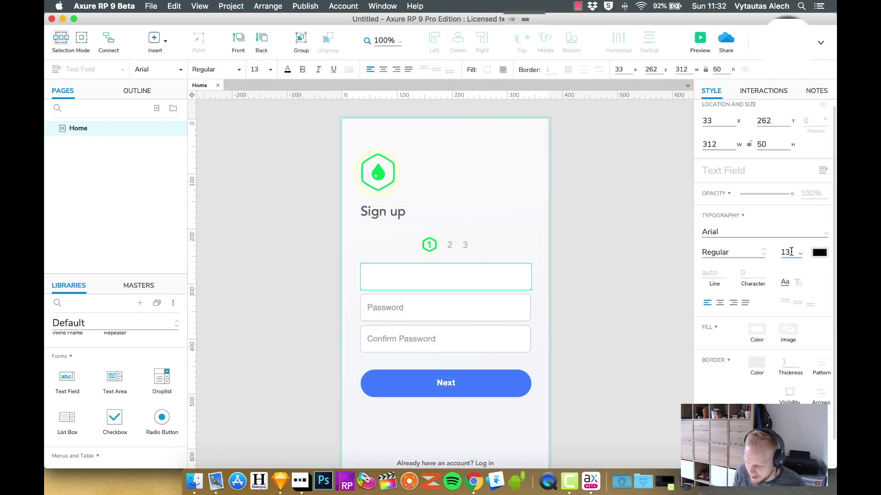
click(763, 90)
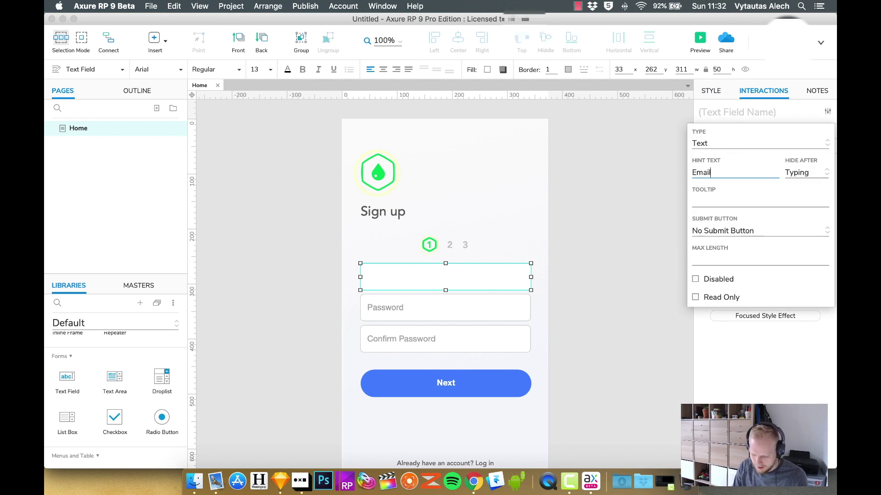
text(Email address)
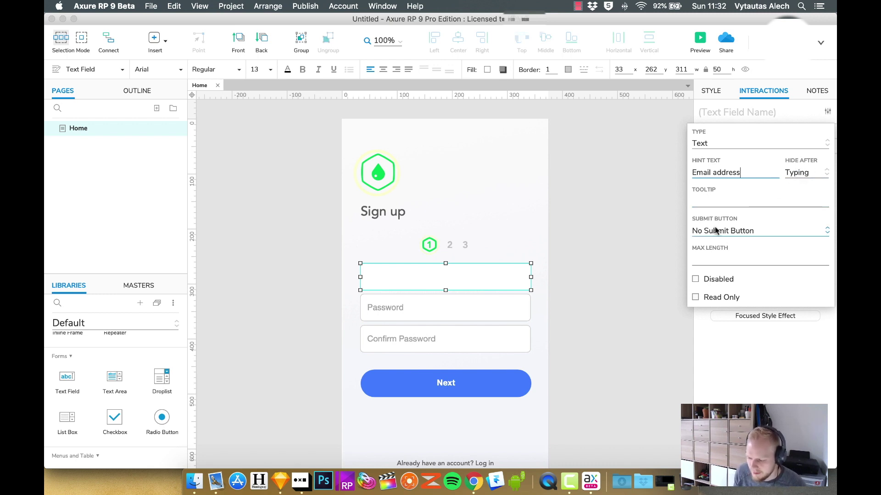
click(641, 250)
click(387, 282)
click(595, 303)
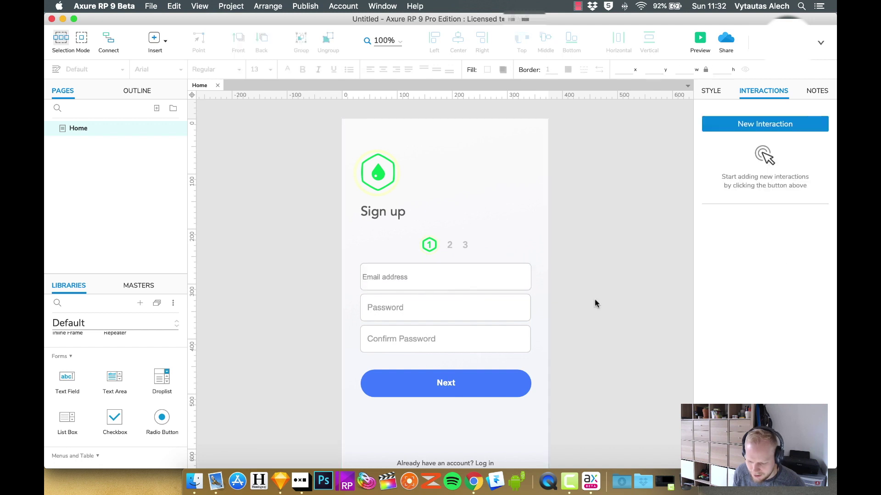
click(408, 275)
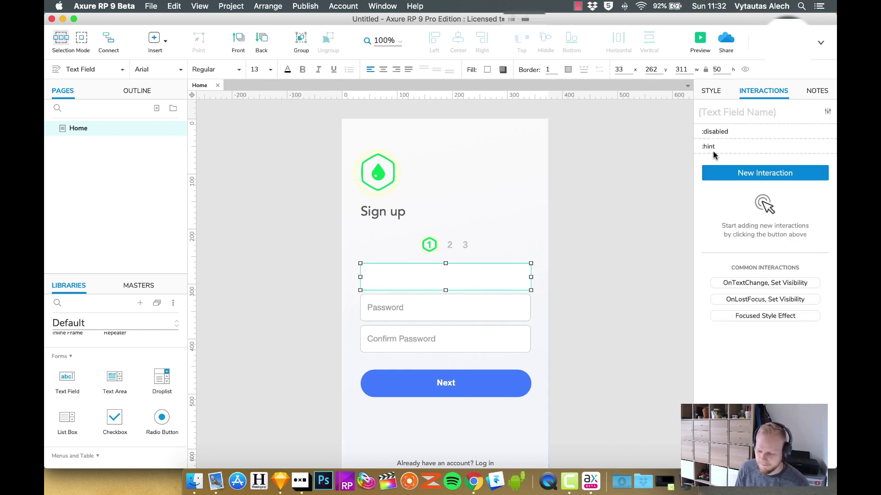
- Override the :hint style's font size to 15 and expand More Style Properties
click(828, 111)
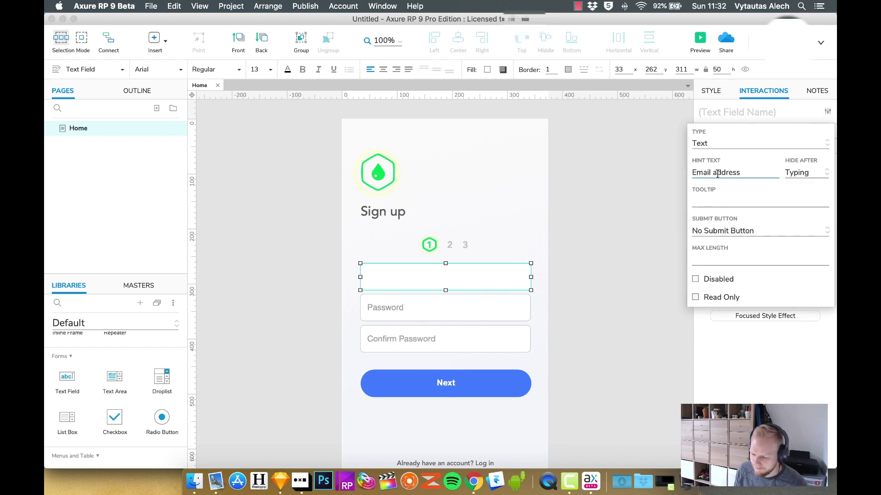
key(Escape)
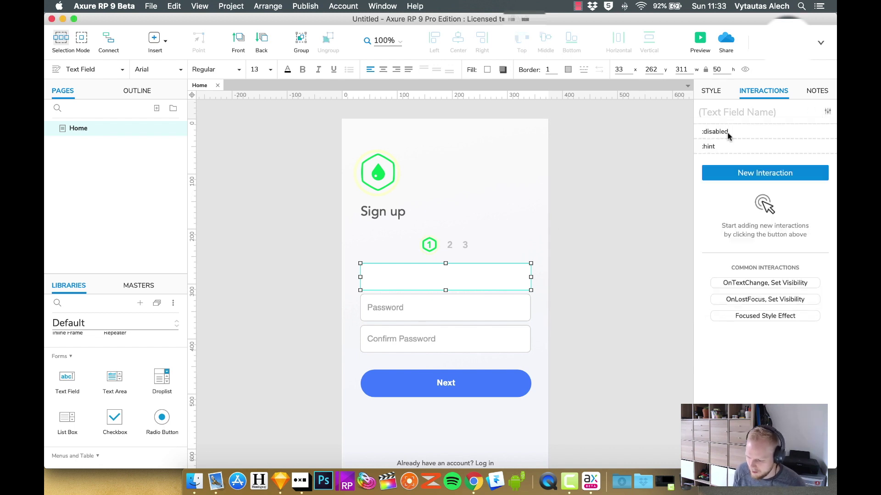
click(709, 148)
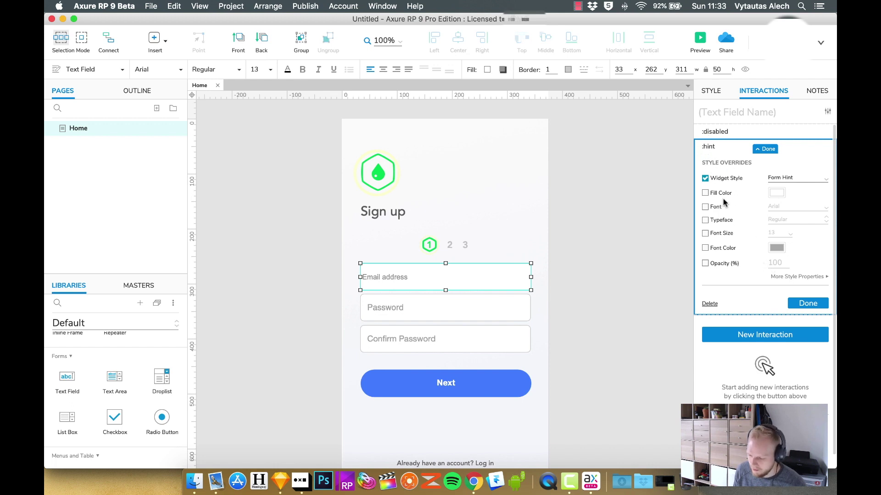
click(705, 233)
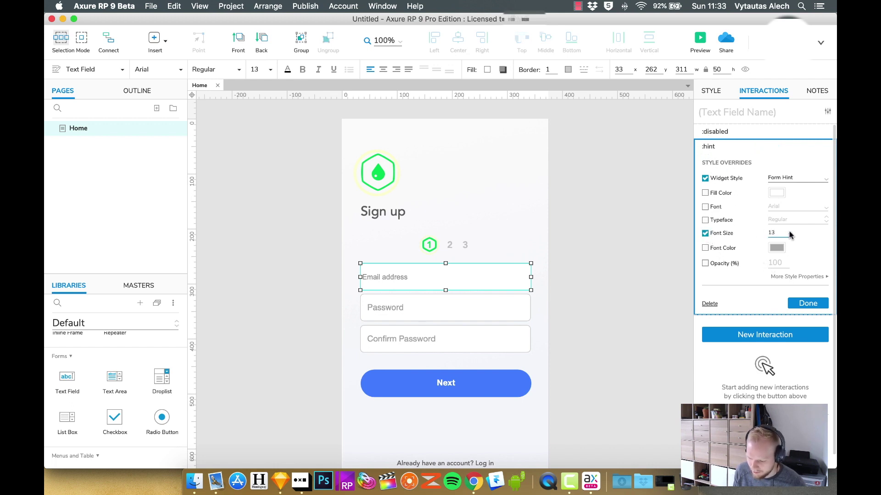
click(790, 235)
click(780, 346)
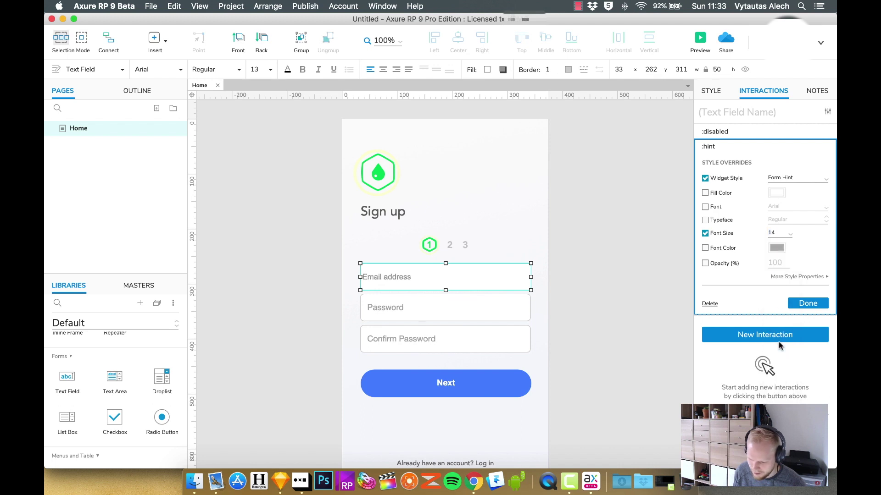
click(783, 238)
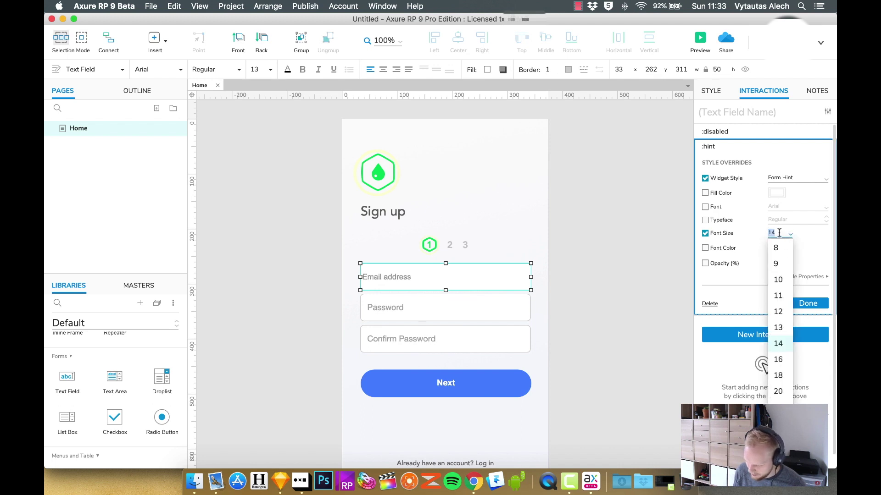
text(15)
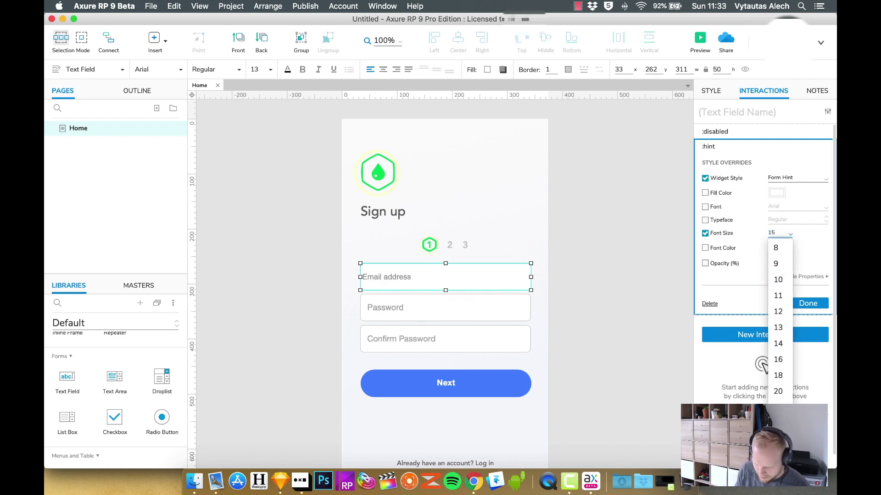
click(739, 292)
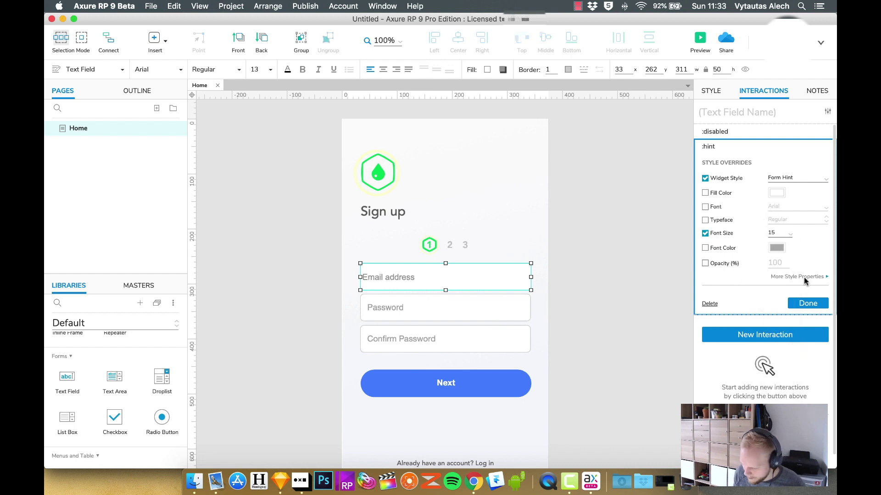
click(798, 276)
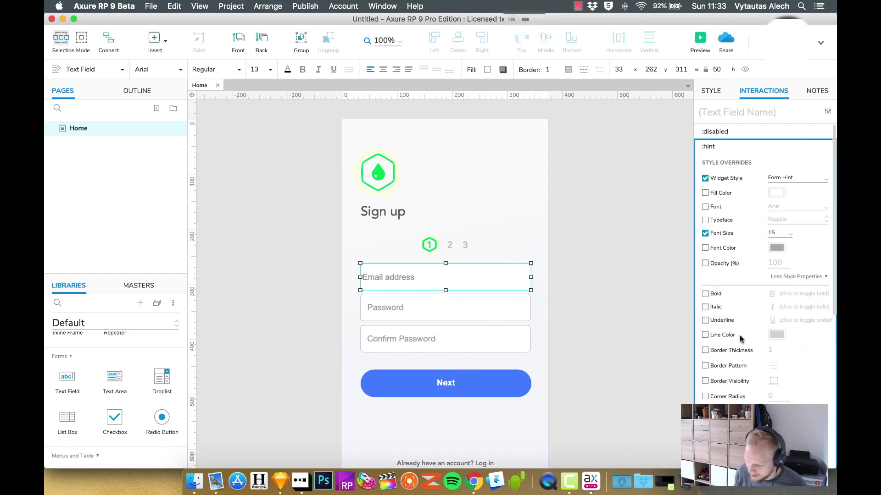
scroll(745, 338, down, 2)
scroll(746, 338, down, 5)
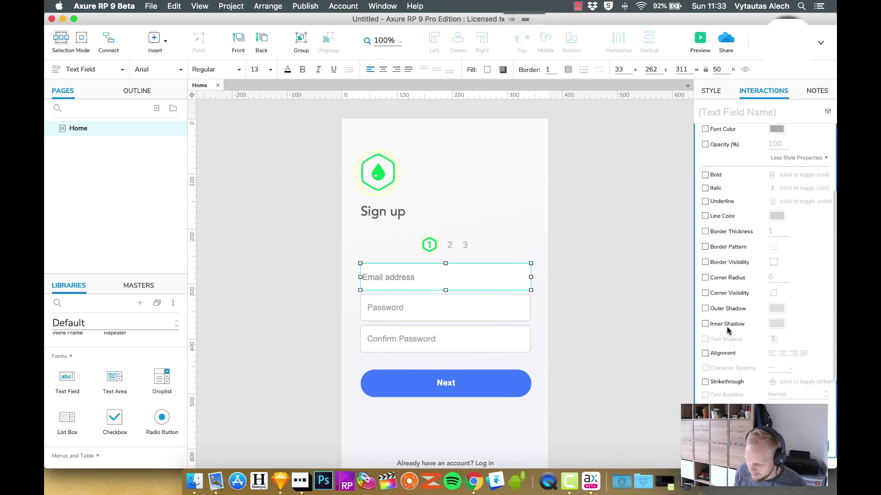
scroll(728, 329, up, 3)
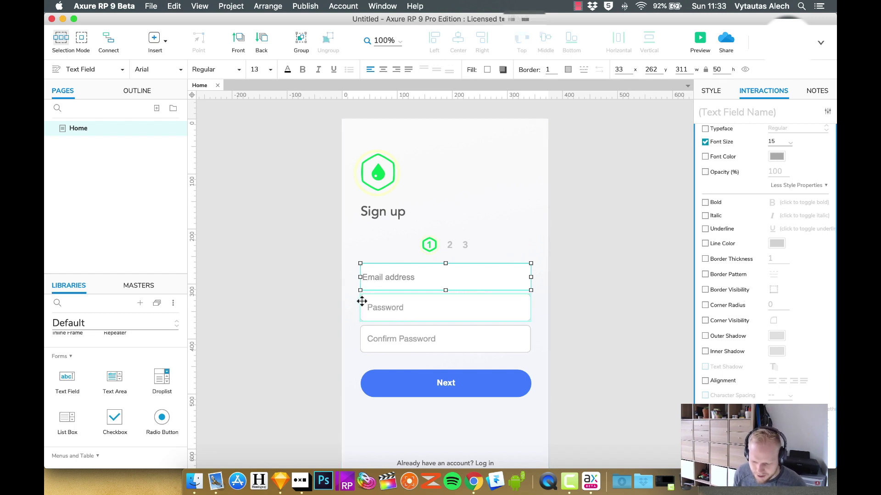
- Check the Email address hint by selecting and deselecting the field
click(630, 286)
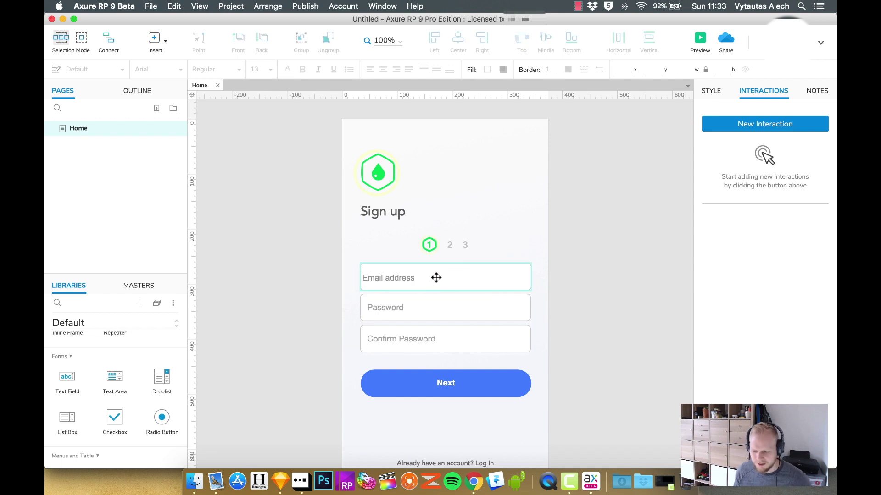
click(472, 281)
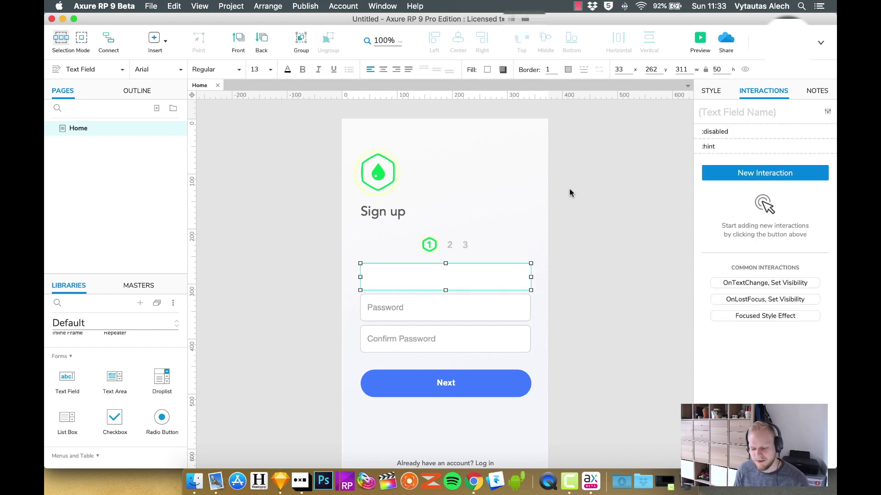
click(568, 188)
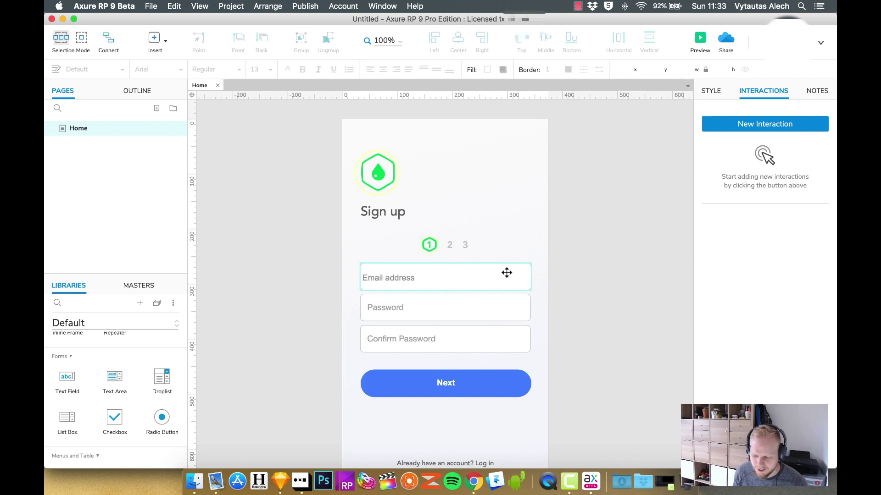
click(507, 273)
click(645, 319)
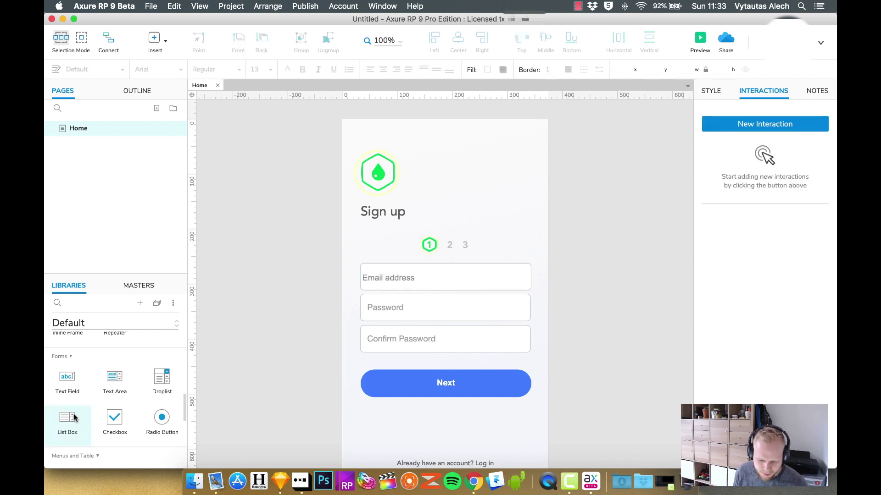
- Place a 42-tall Text Field over the Password box and nudge it to x39 y322
drag(67, 379, 399, 304)
drag(530, 312, 528, 320)
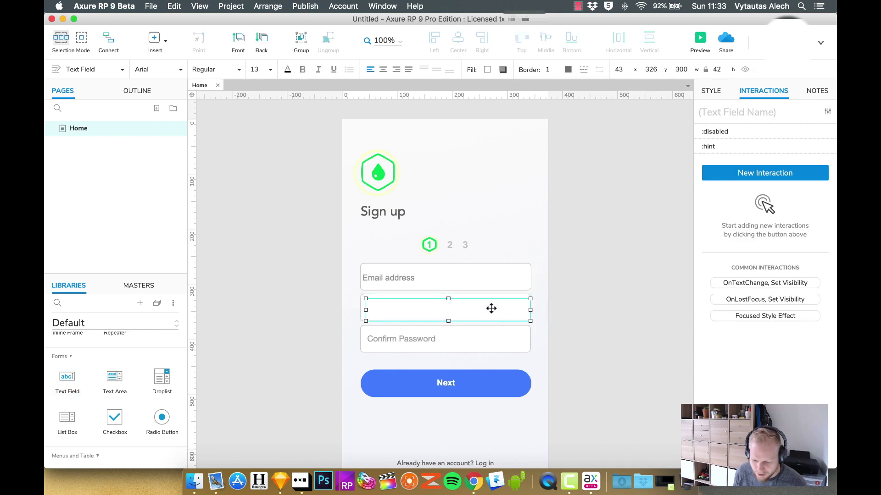
key(Up)
key(Up)
key(Left)
key(Up)
key(Left)
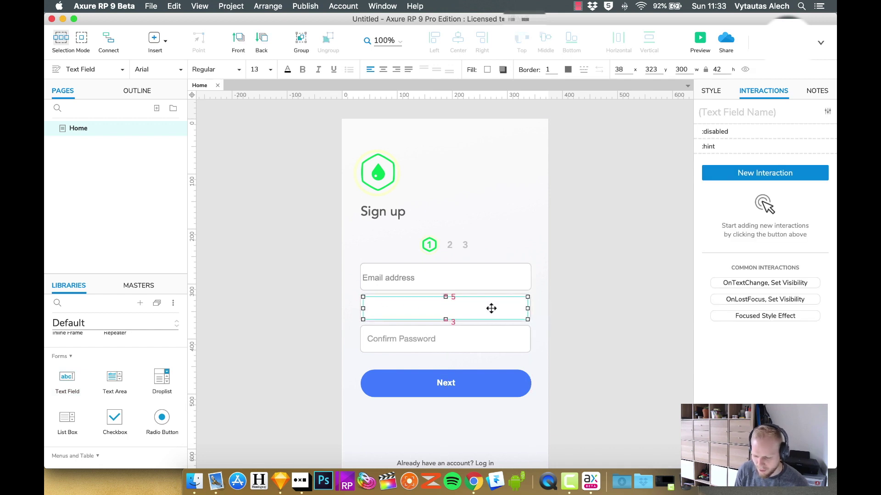
key(Up)
key(Left)
click(593, 304)
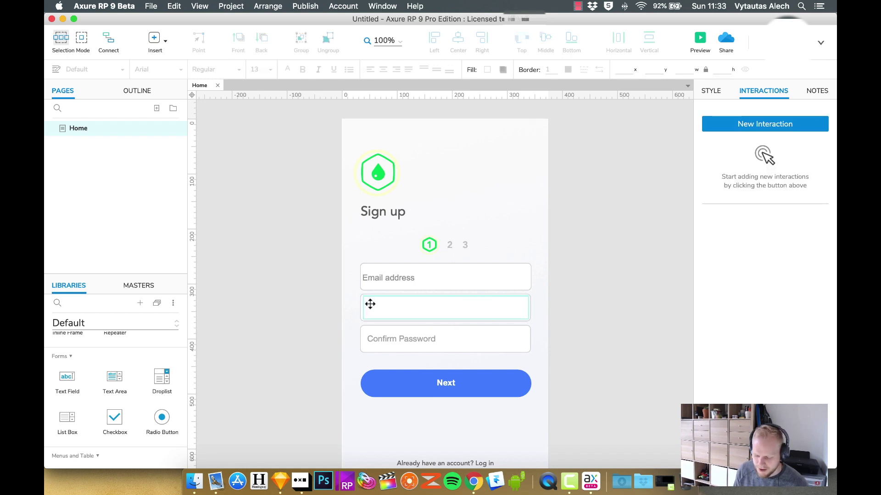
- Remove the password field's border colour and narrow it to 293 wide
click(493, 315)
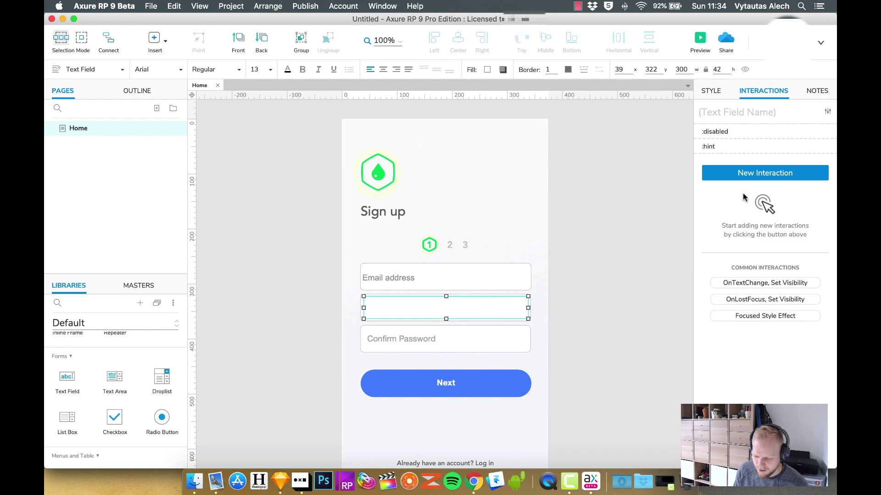
click(711, 91)
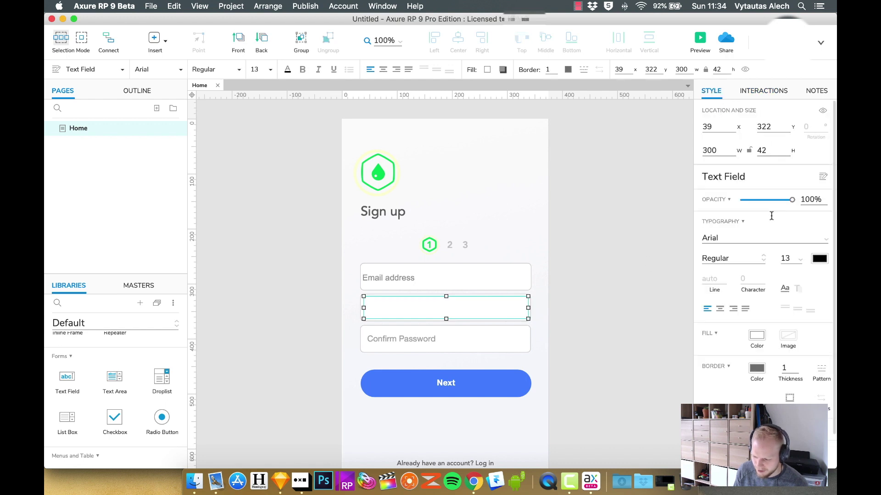
scroll(783, 382, down, 2)
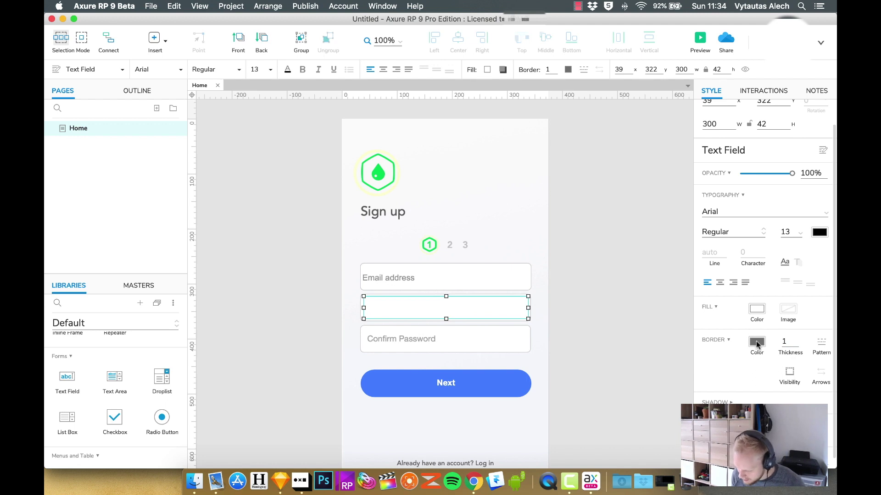
click(751, 342)
click(719, 305)
click(500, 324)
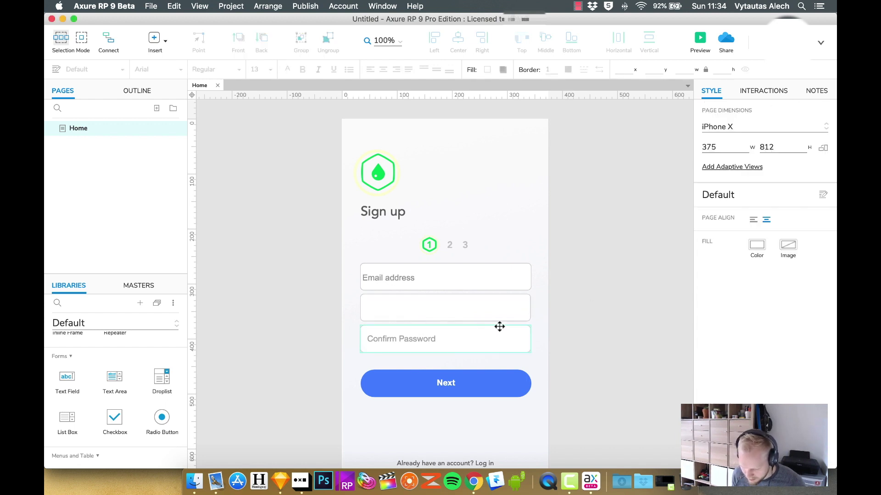
double_click(464, 303)
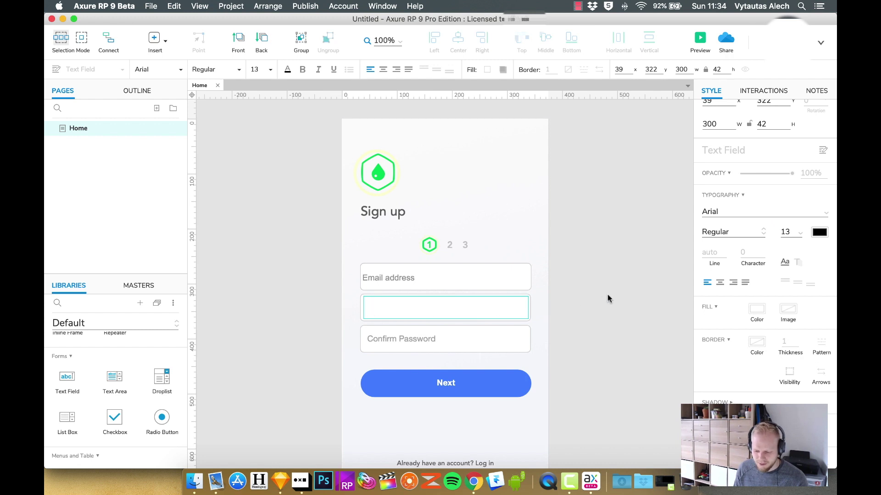
drag(363, 307, 367, 305)
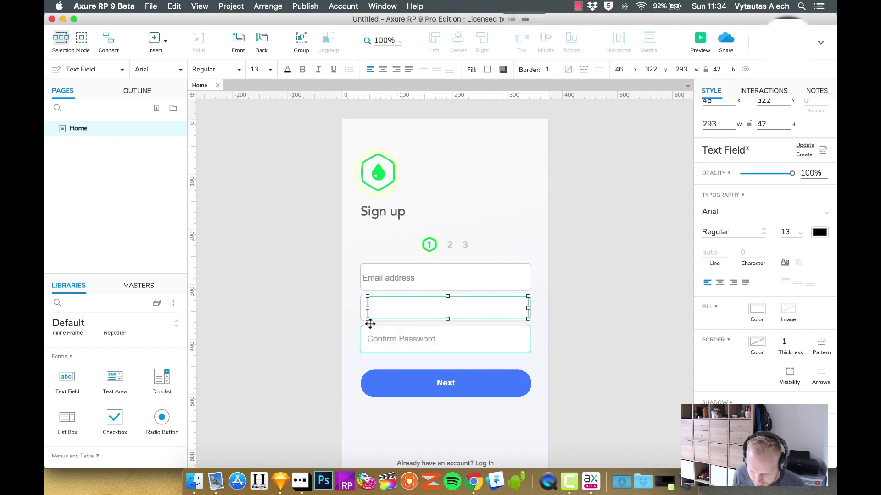
key(Escape)
- Give the password field the hint text 'Password' and font size 15
click(436, 299)
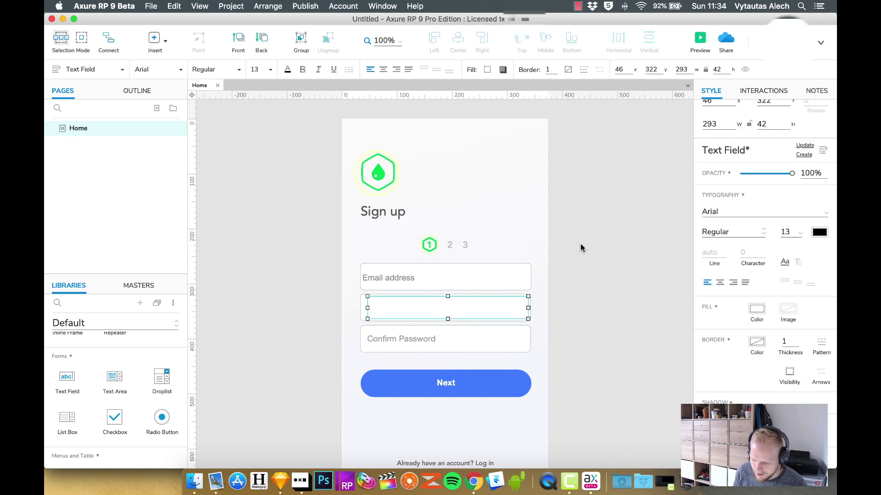
click(780, 90)
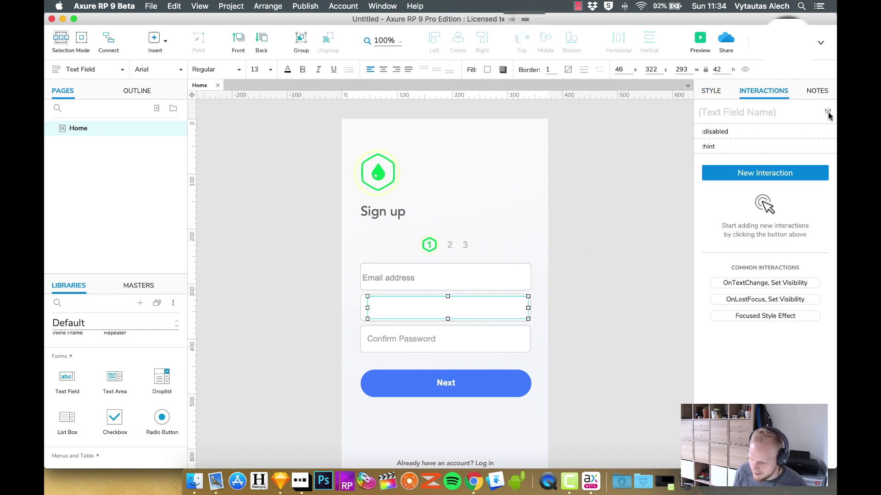
click(828, 113)
click(714, 171)
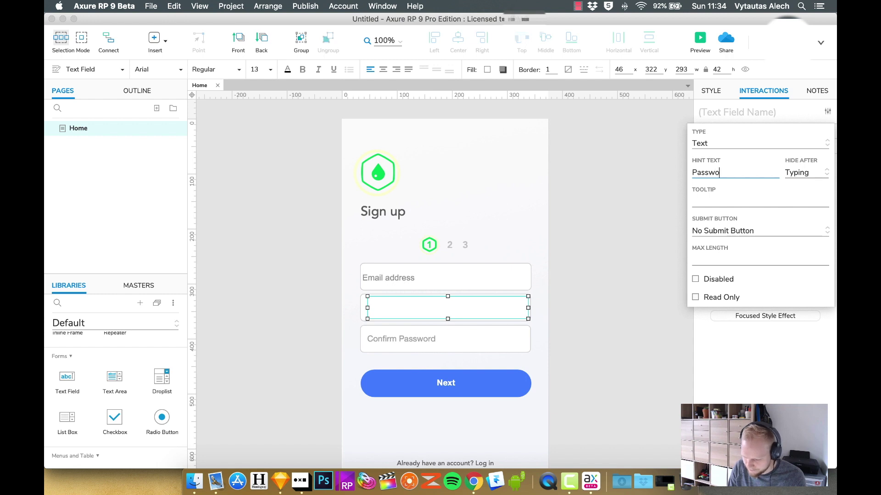
text(Password)
click(711, 91)
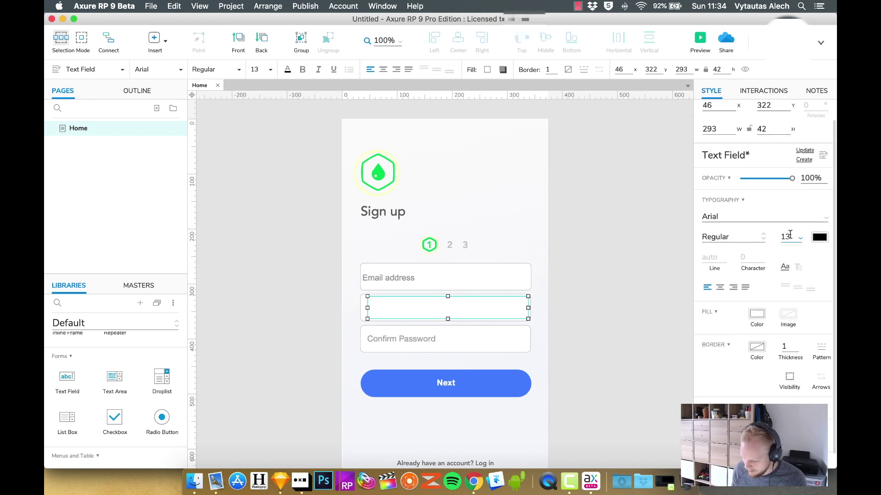
click(775, 238)
click(775, 239)
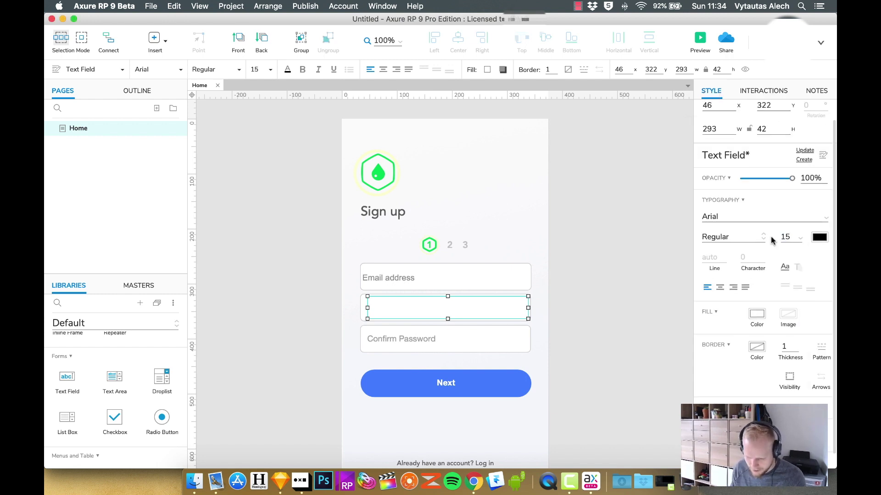
click(619, 290)
click(384, 310)
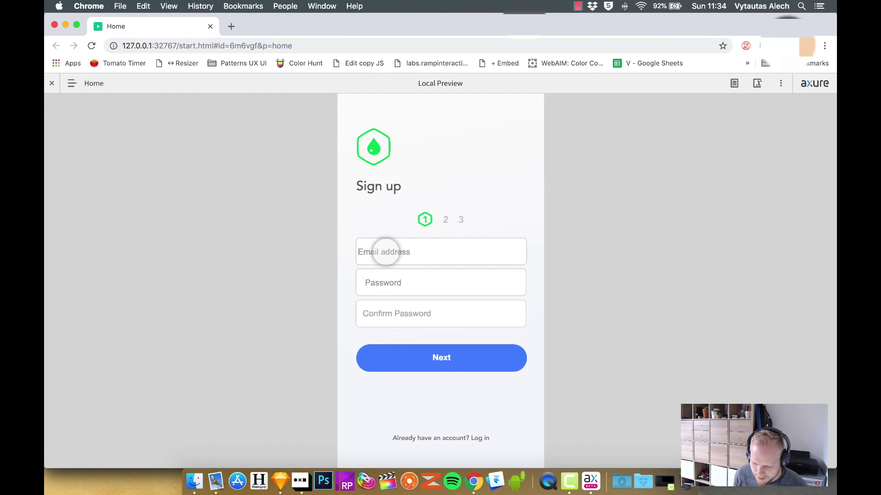
- Type sample text into the Email address and Password fields in the Chrome preview
click(380, 252)
text(gfgjfjfgjgf)
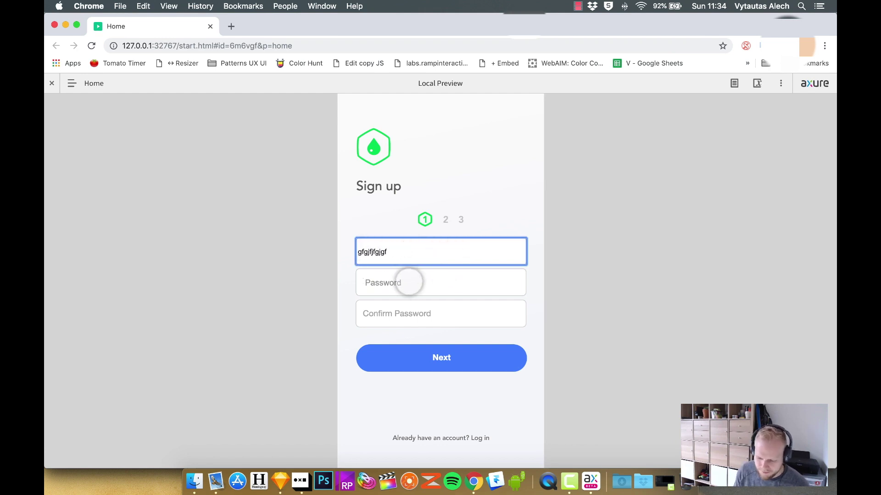
click(409, 282)
text(nbvhcgjcggg)
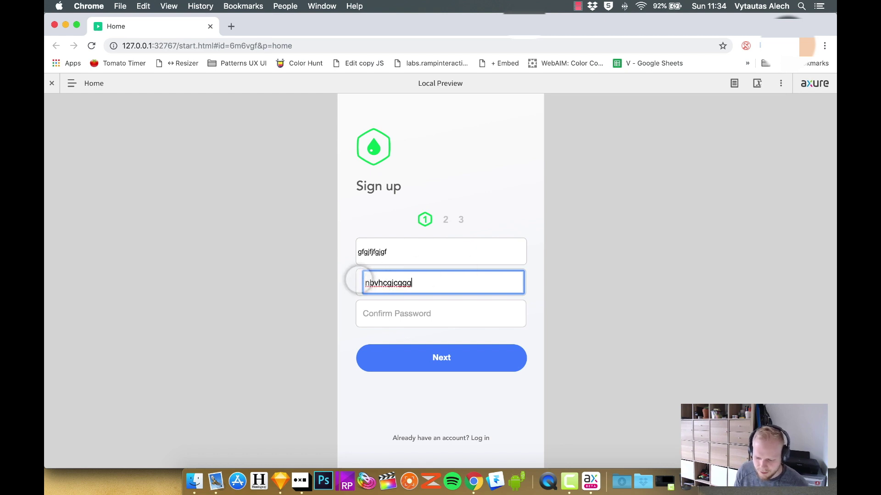
click(498, 303)
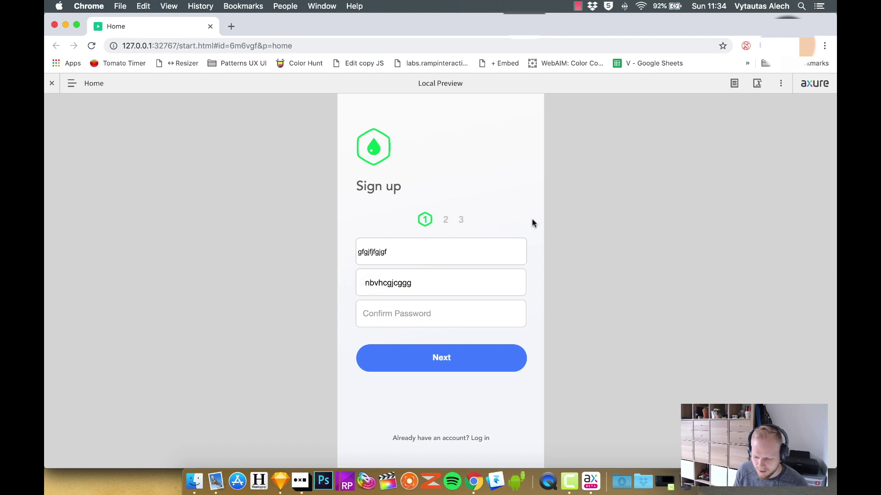
- Narrow the password text field to 284 wide and move it up onto the email box
click(209, 26)
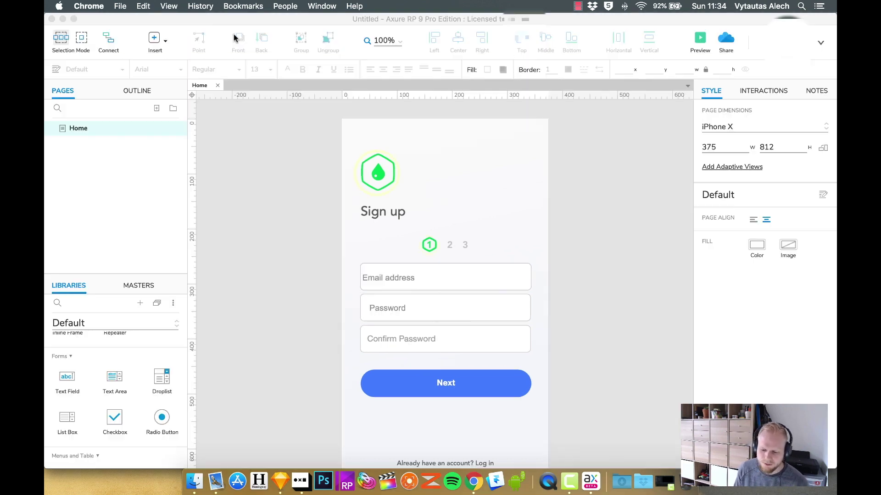
click(401, 312)
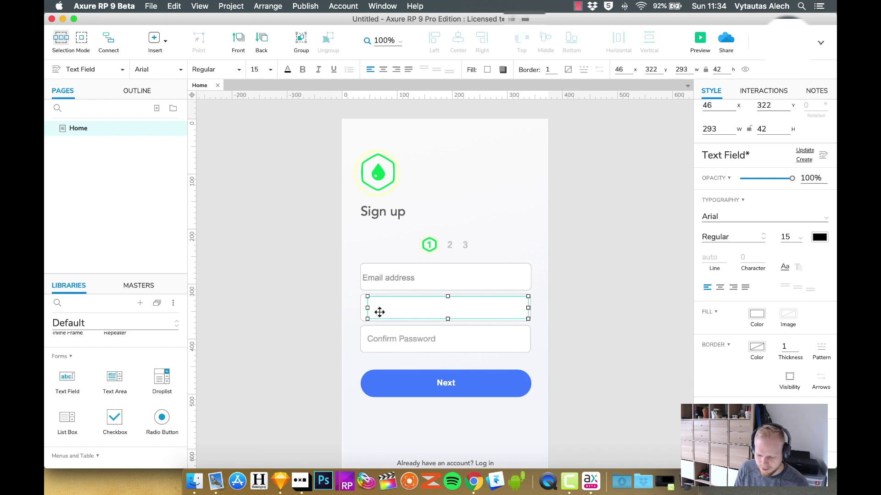
drag(529, 308, 523, 307)
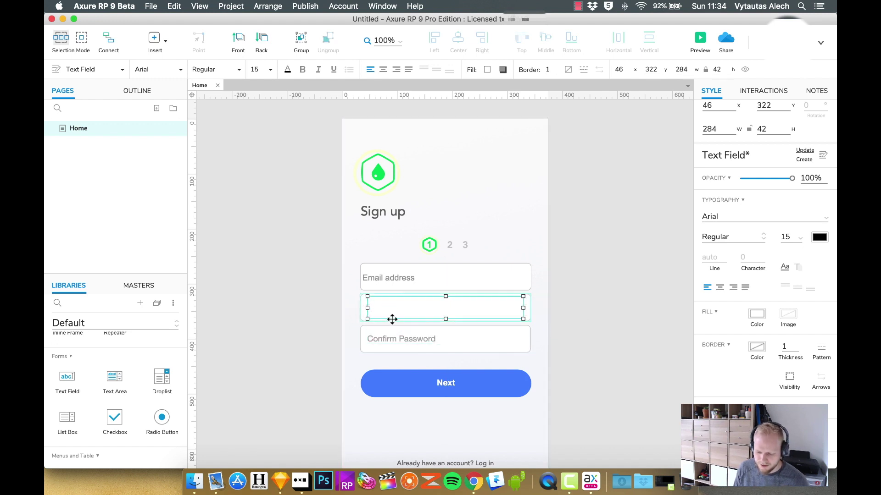
click(363, 274)
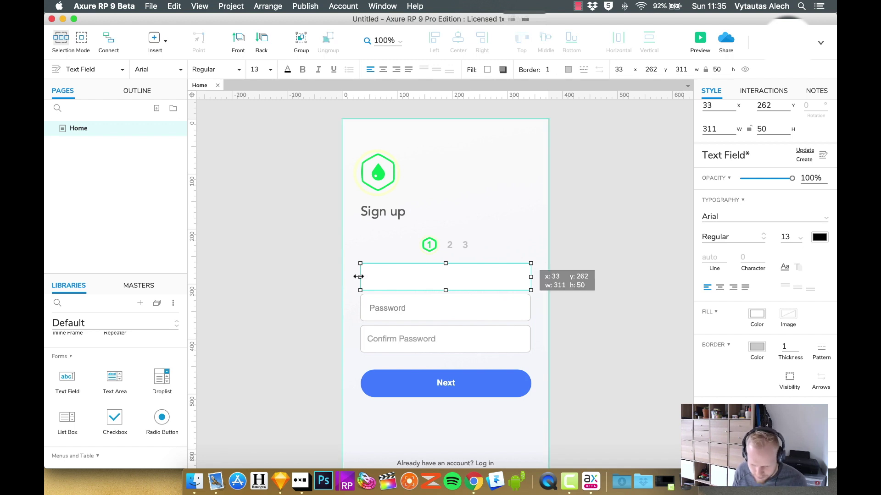
click(434, 292)
click(433, 311)
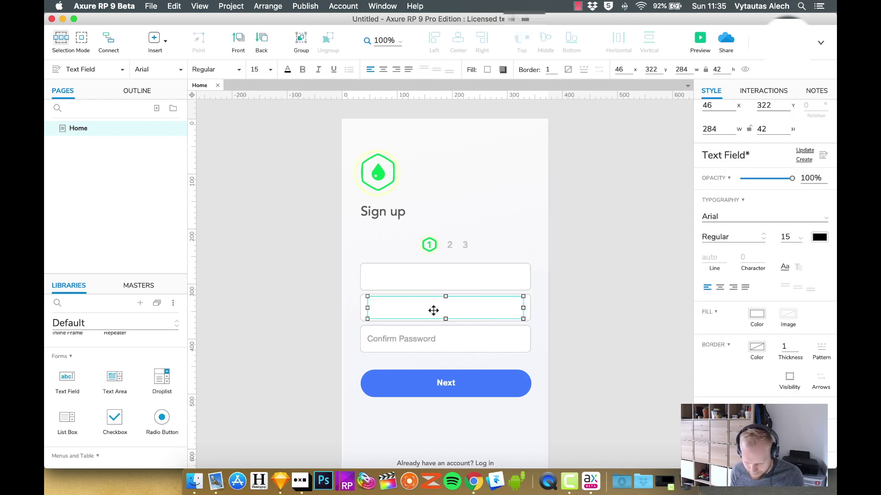
drag(415, 301, 411, 276)
- Delete the old Confirm Password label and nudge the top text field into place
click(466, 339)
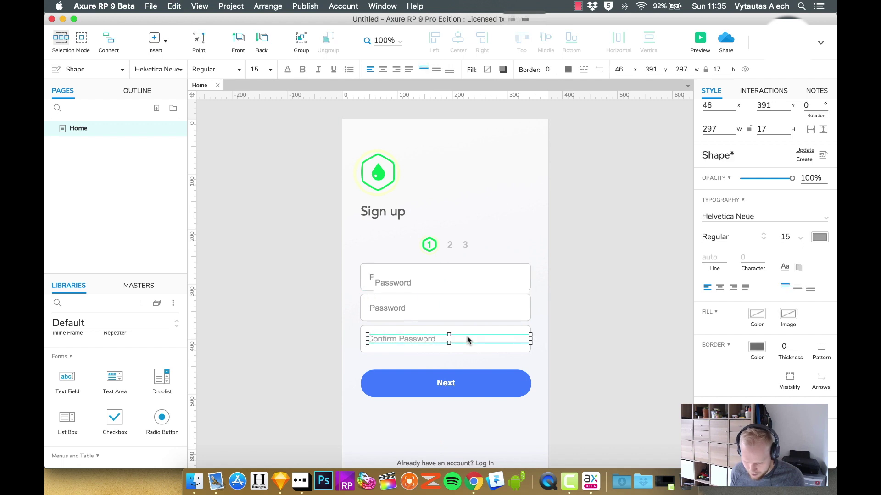
key(Delete)
click(420, 281)
mouse_move(418, 283)
mouse_down()
mouse_move(422, 334)
mouse_move(450, 310)
mouse_move(422, 273)
mouse_up()
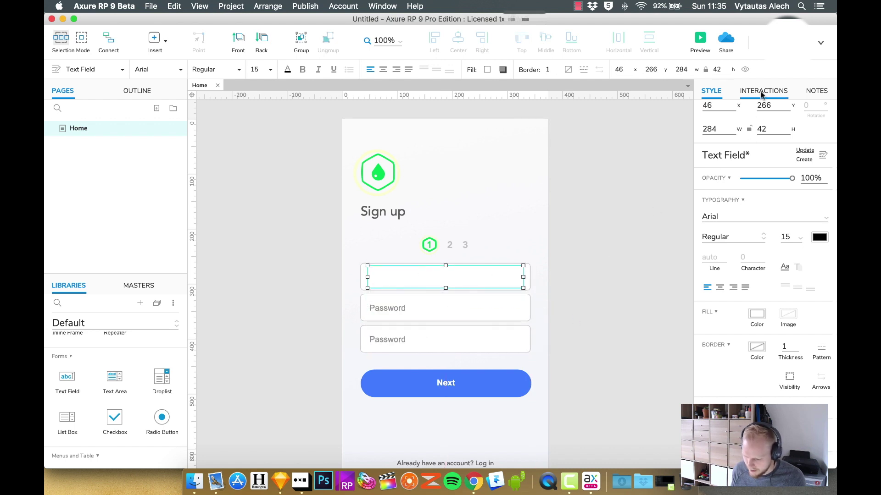
- Give the fields the hints 'Email address' and 'Confirm password', then preview the page
click(780, 90)
click(828, 111)
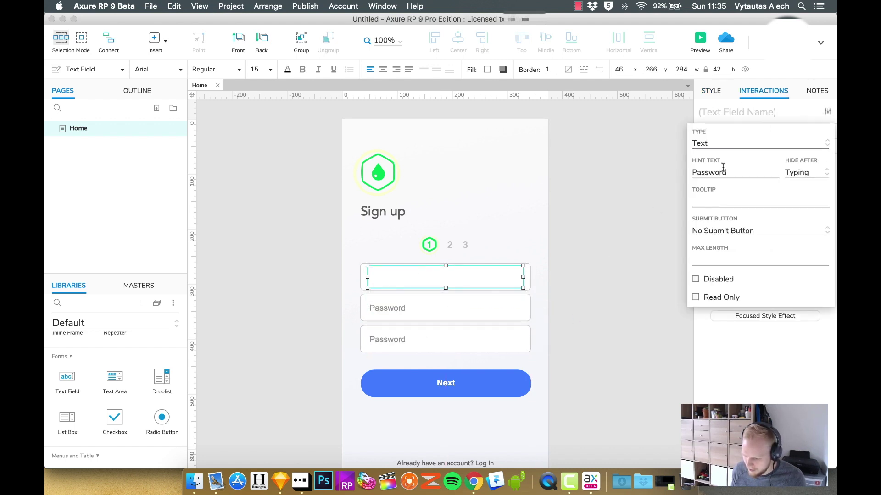
drag(732, 172, 663, 169)
text(Email address)
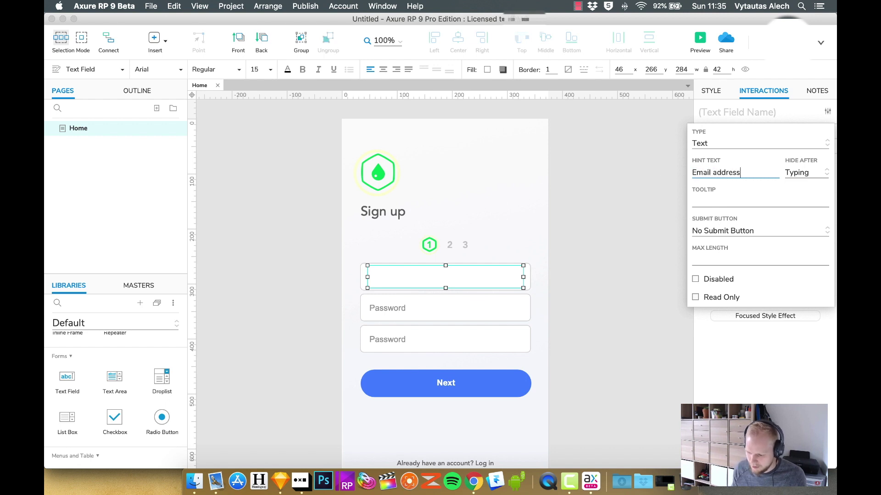
click(505, 275)
click(393, 335)
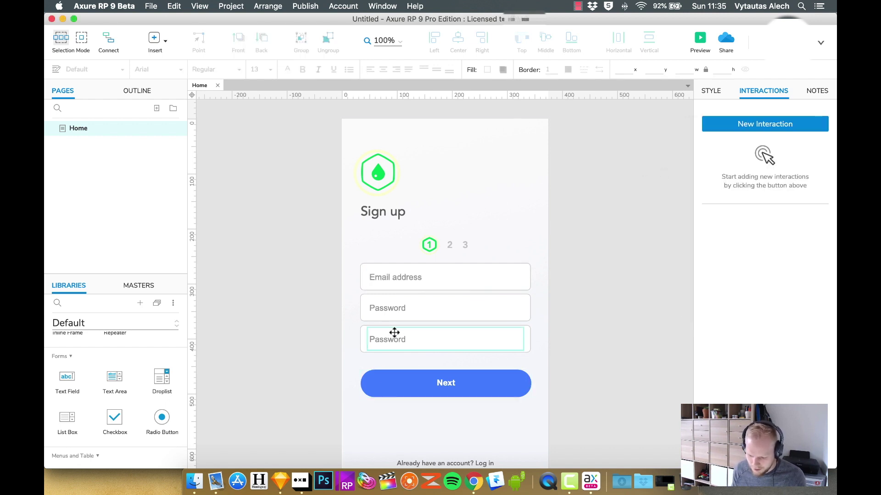
click(828, 112)
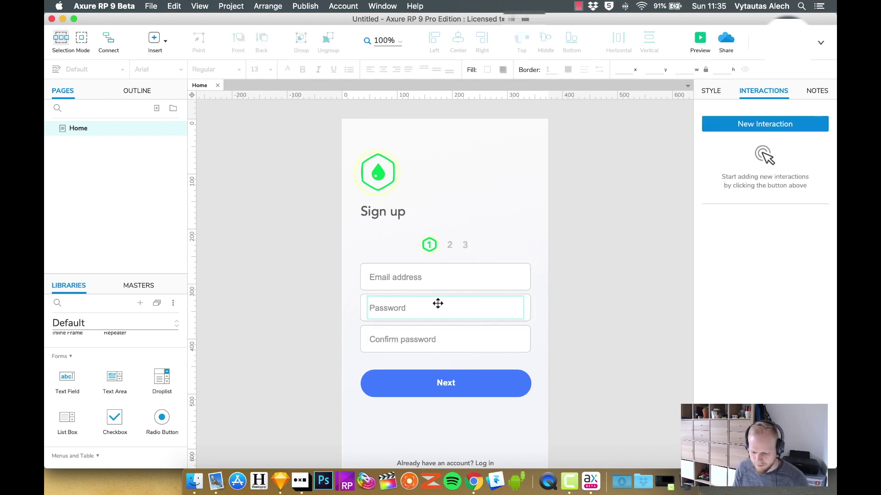
click(708, 39)
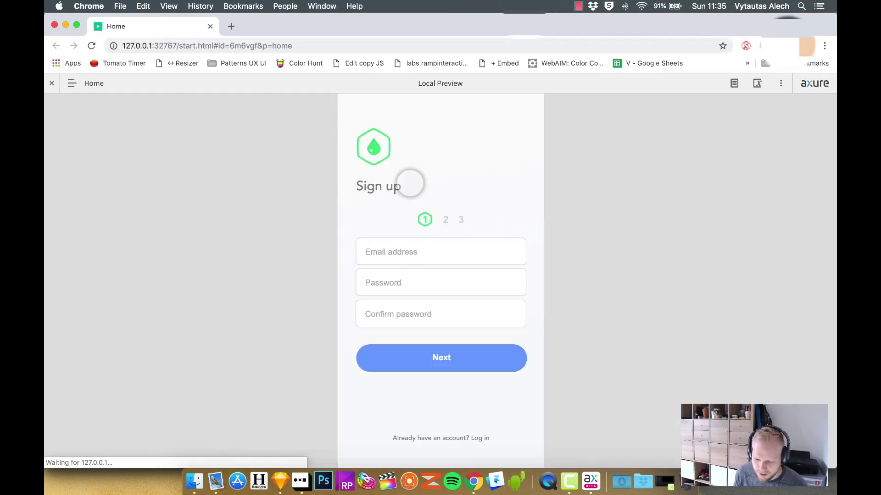
- Confirm the Email address, Password and Confirm password fields each take focus in Chrome, then return to Axure
click(397, 253)
click(403, 288)
click(419, 315)
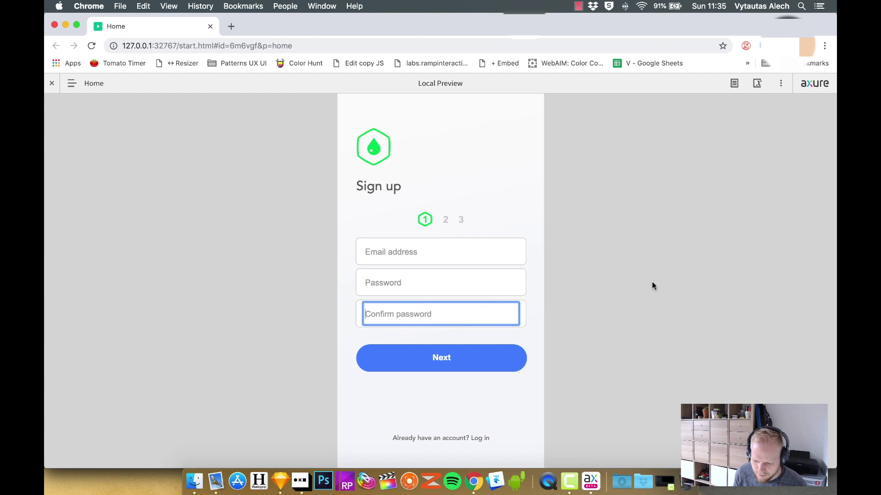
click(517, 274)
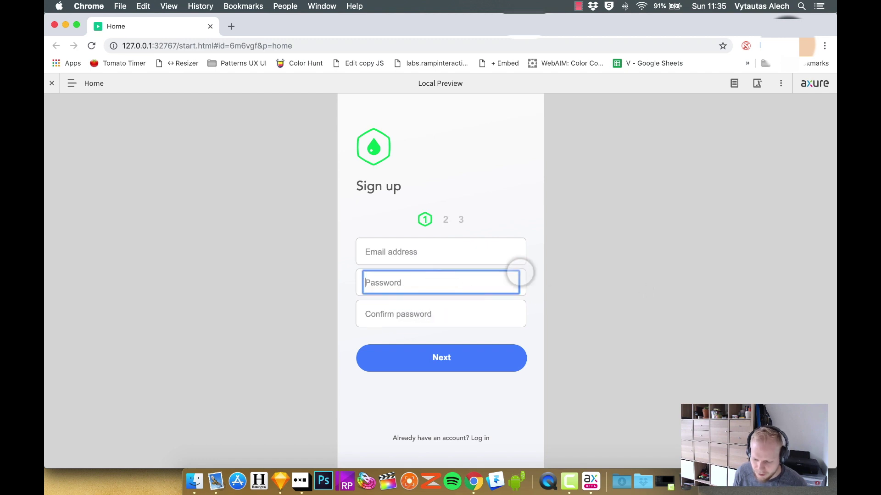
click(493, 250)
click(477, 277)
click(462, 306)
click(460, 277)
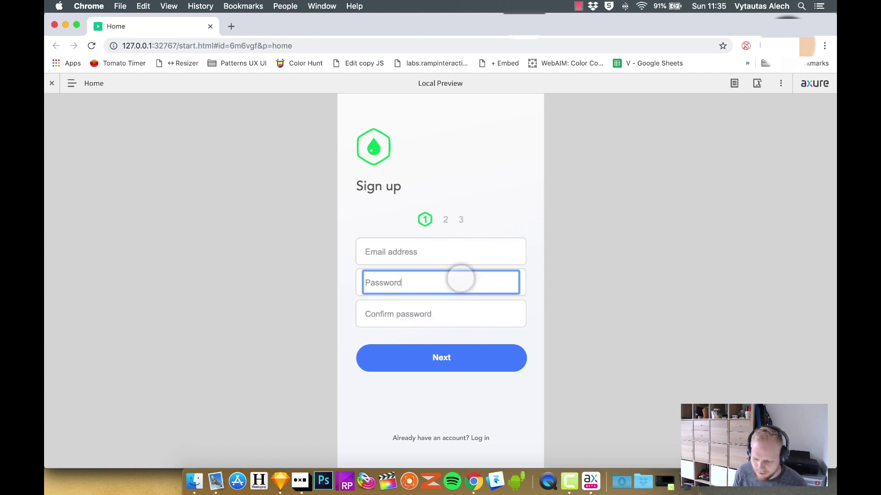
click(458, 250)
click(434, 286)
click(436, 305)
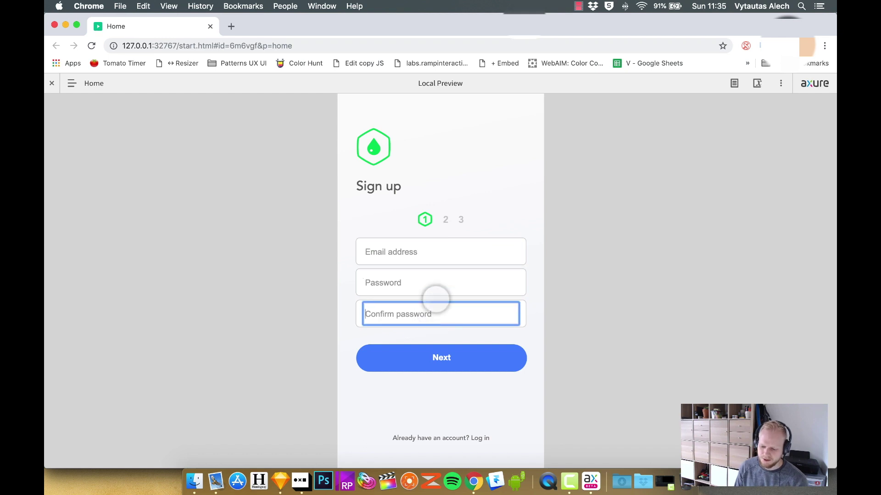
click(436, 256)
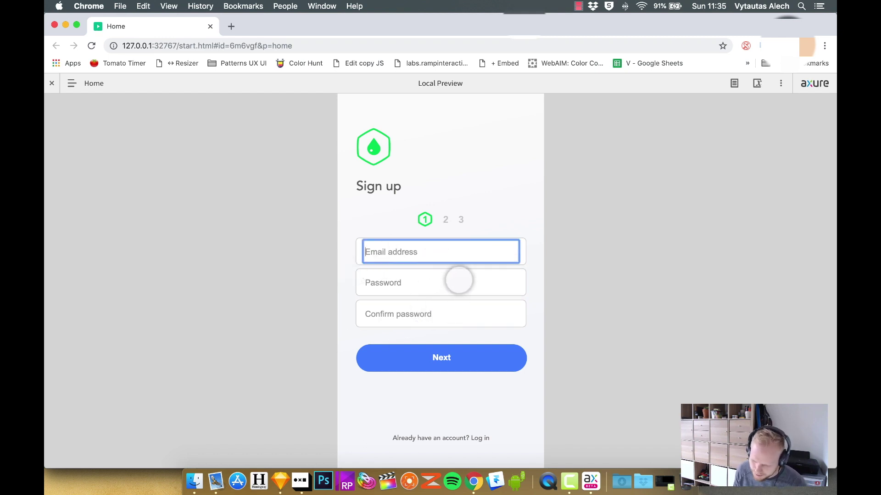
click(459, 280)
click(450, 319)
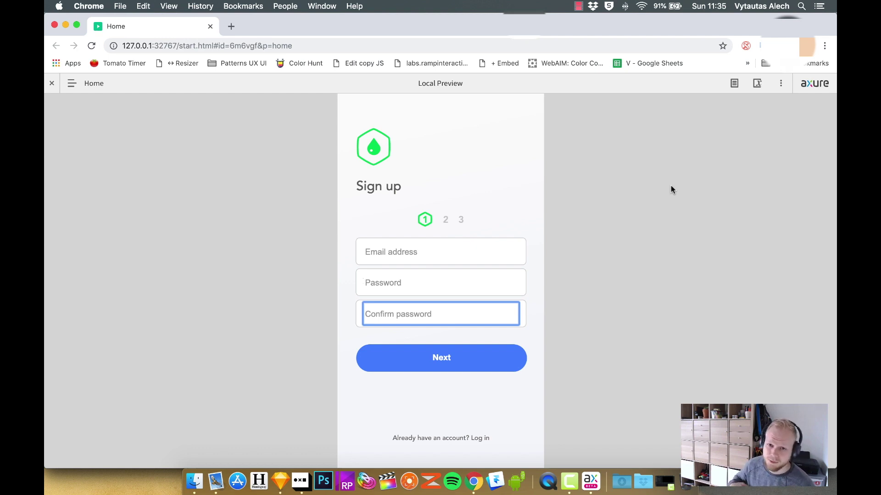
click(446, 277)
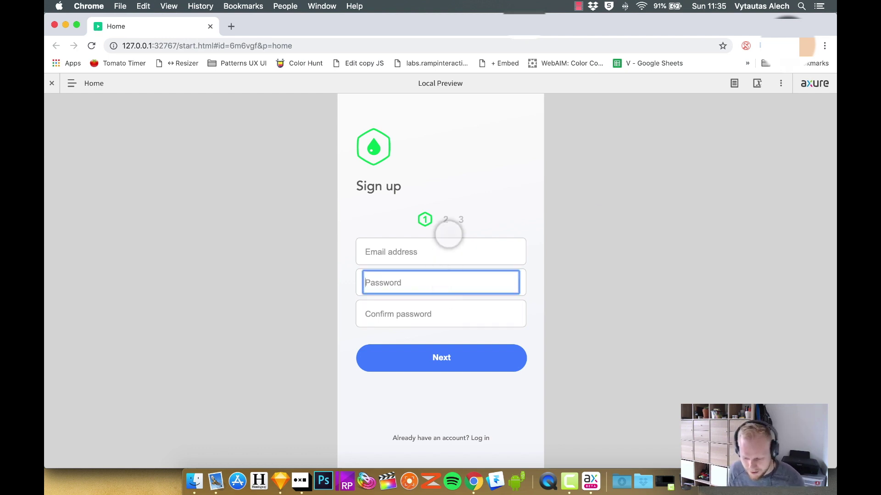
click(452, 250)
click(586, 288)
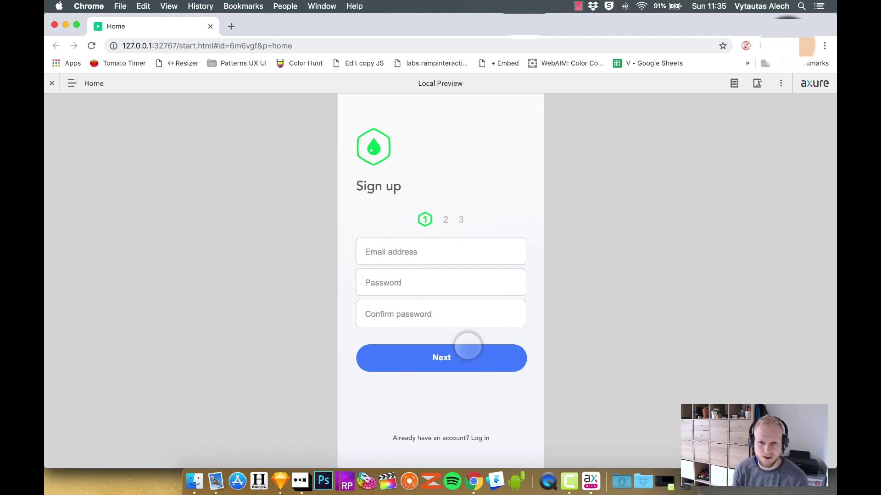
key(super+Tab)
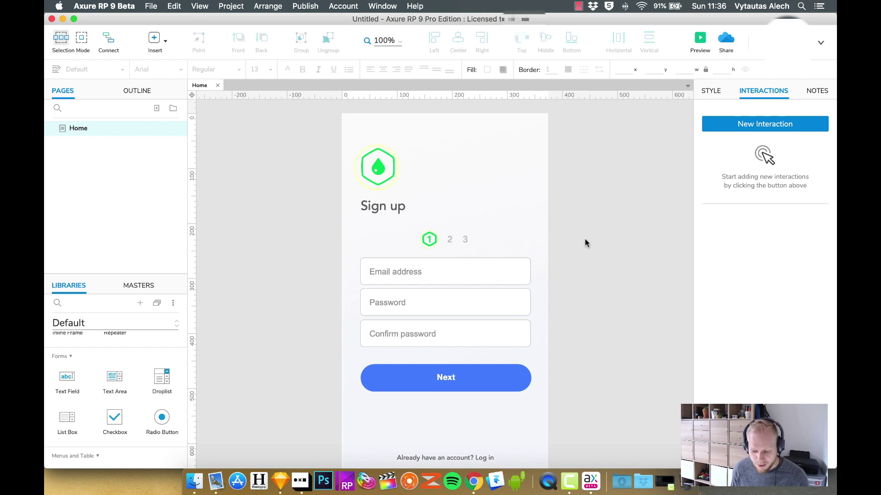
- Inspect the Standard option's circle layer in the original Sketch design
click(280, 481)
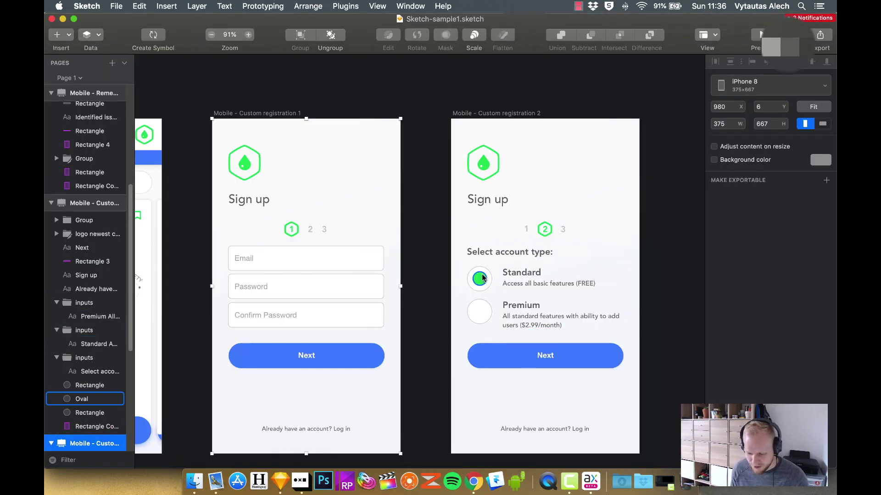
click(481, 289)
key(super+Tab)
- Add a new page named 'Home radios' and open it
click(156, 108)
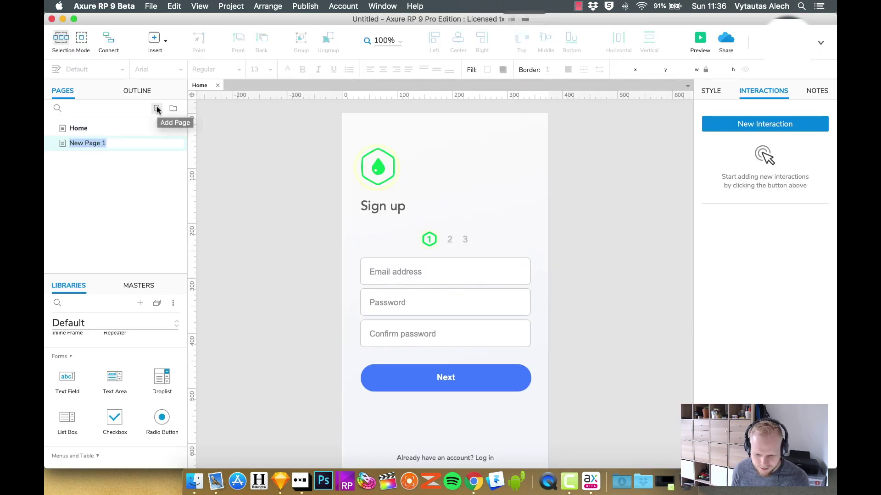
text(Home)
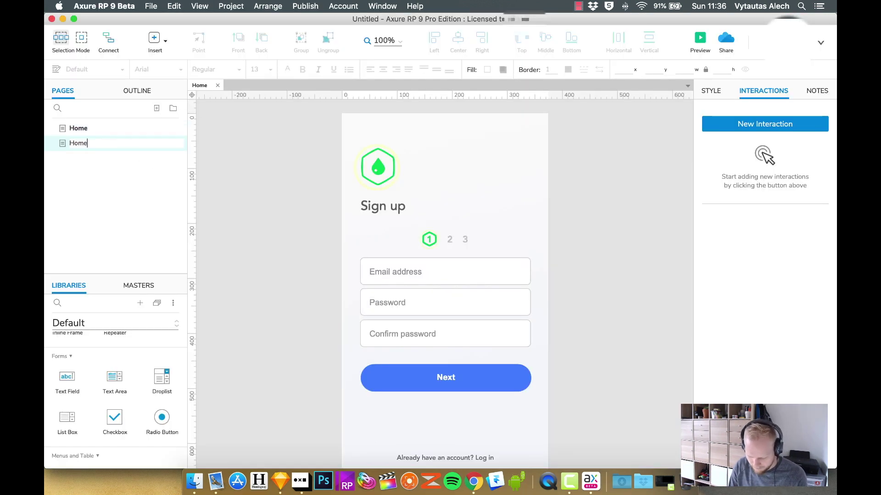
text( radios)
key(Return)
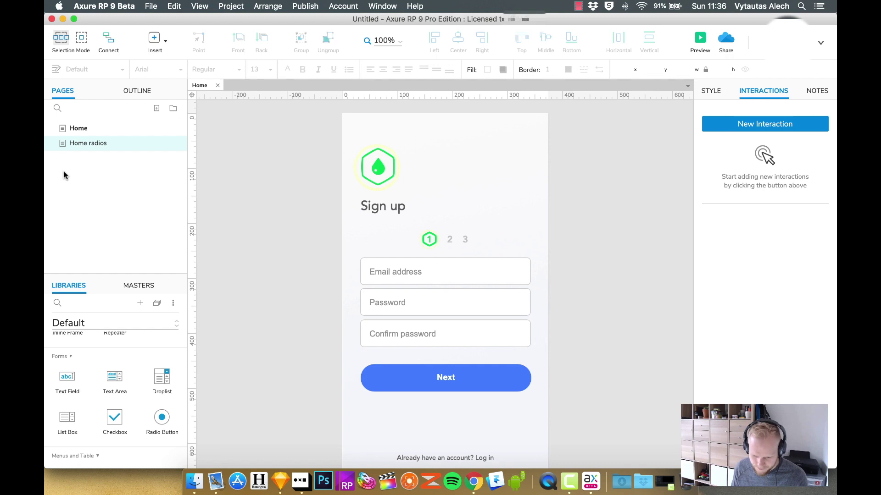
double_click(87, 144)
- Set the page dimensions to iPhone X
click(707, 91)
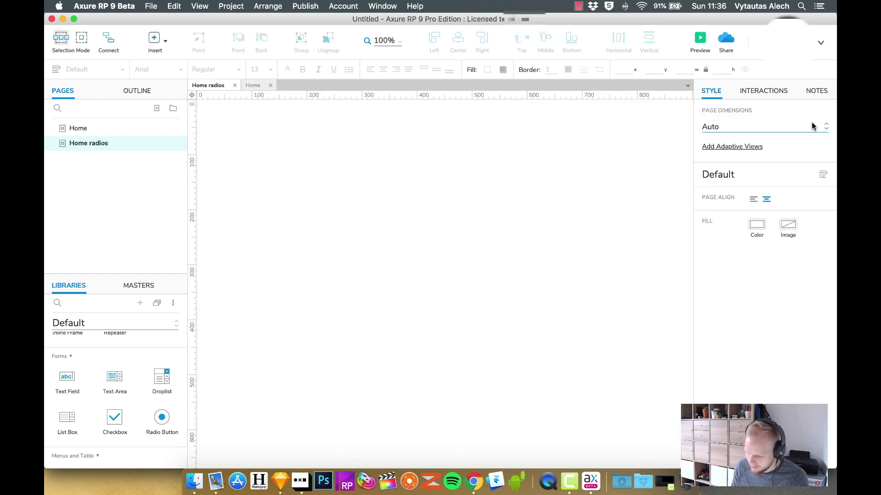
click(811, 125)
click(752, 250)
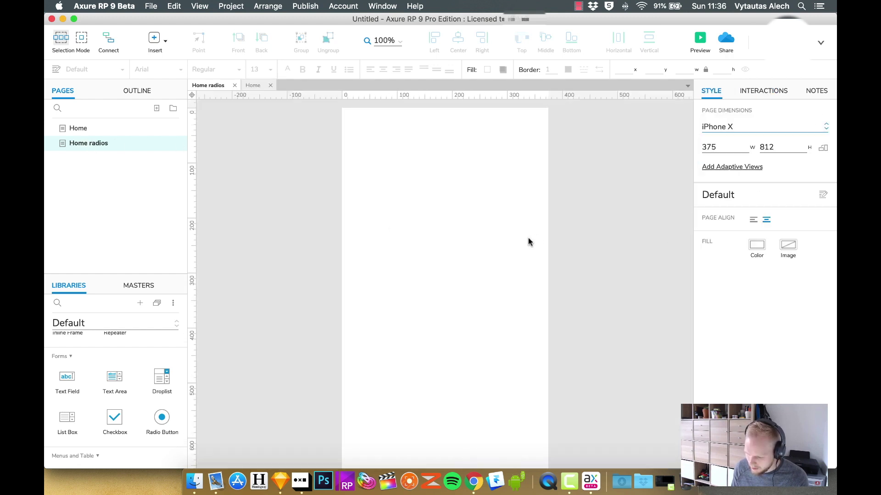
- Paste the sign-up mockup and place a Radio Button beside the logo
key(super+v)
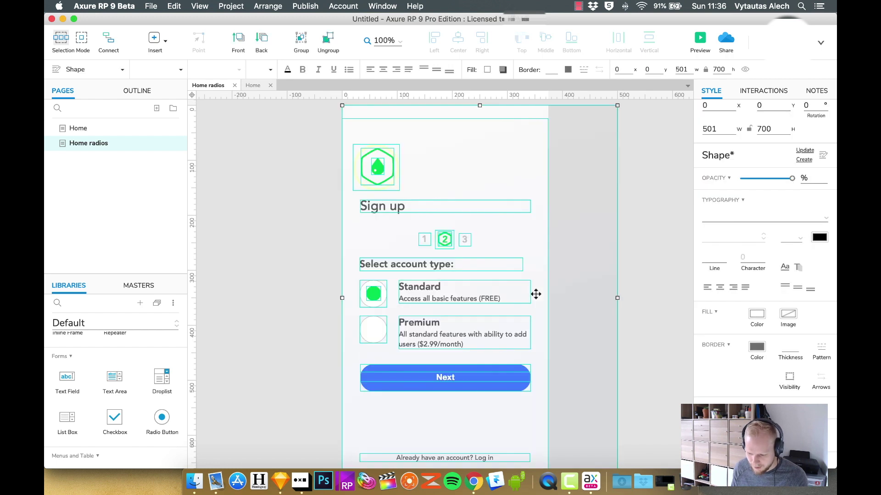
click(636, 194)
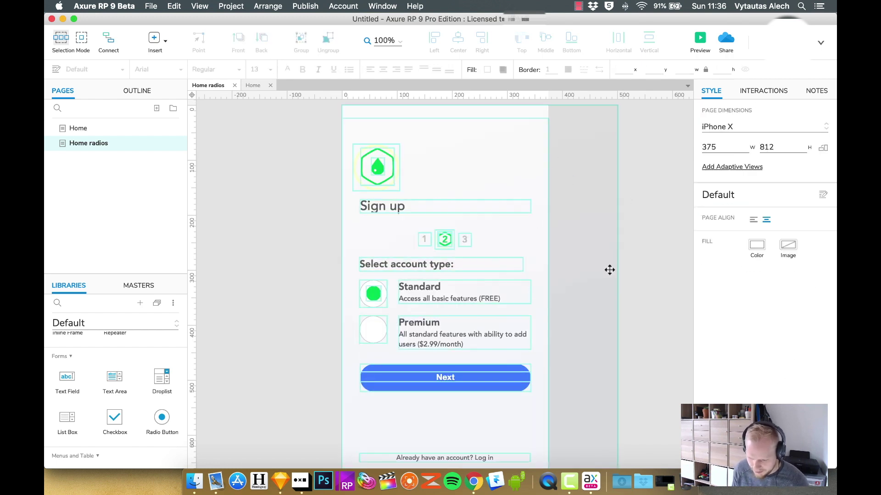
scroll(610, 273, down, 5)
scroll(624, 253, up, 3)
scroll(623, 252, up, 2)
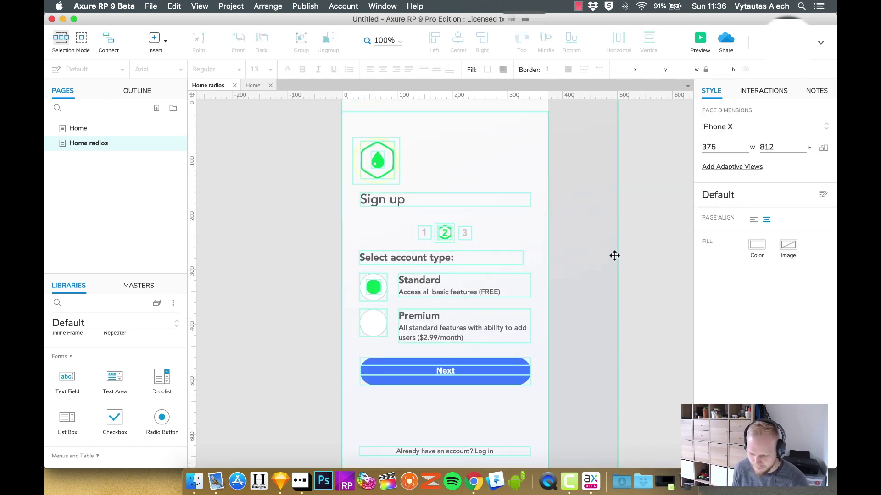
drag(160, 423, 554, 139)
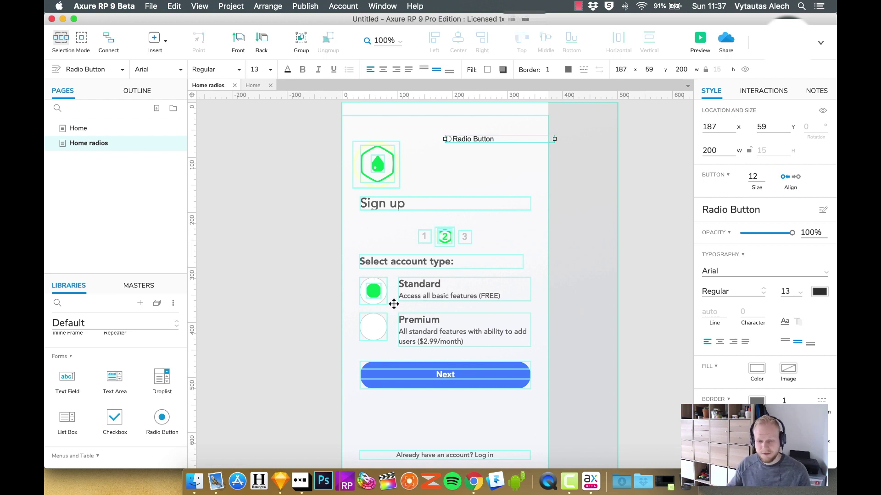
- Check the Standard circle's size and set the radio button's circle size to 50
click(474, 303)
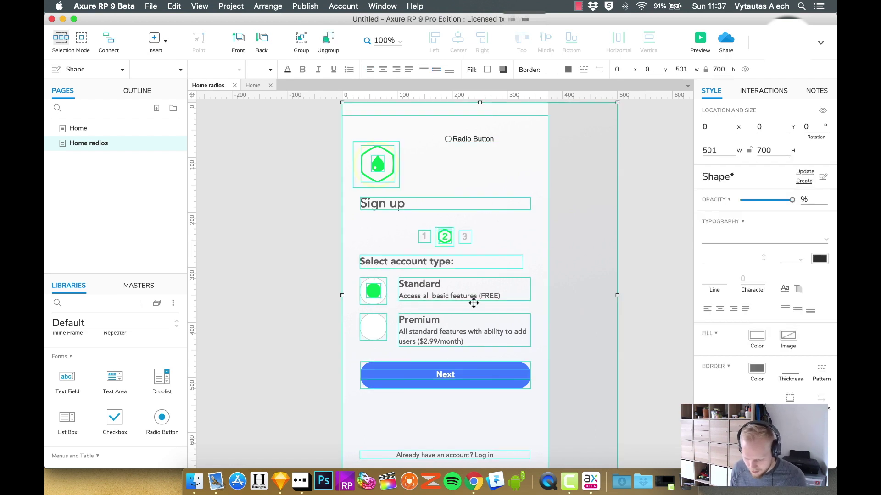
click(472, 139)
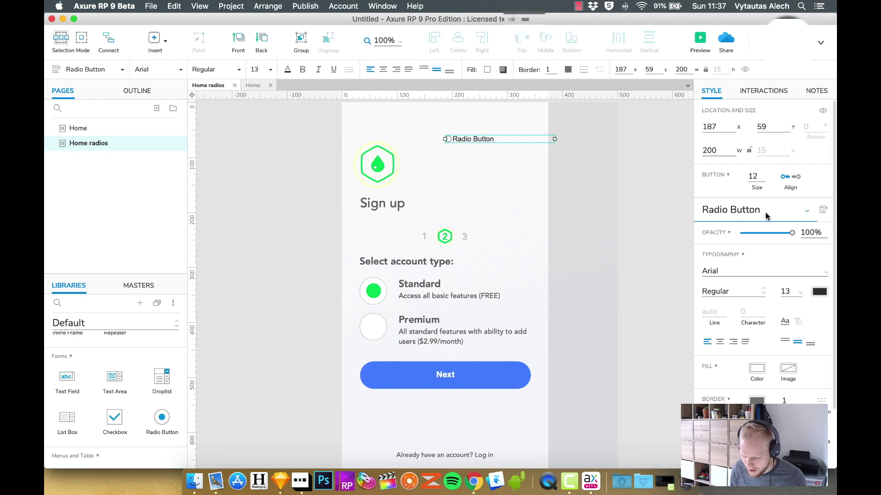
click(375, 304)
click(374, 305)
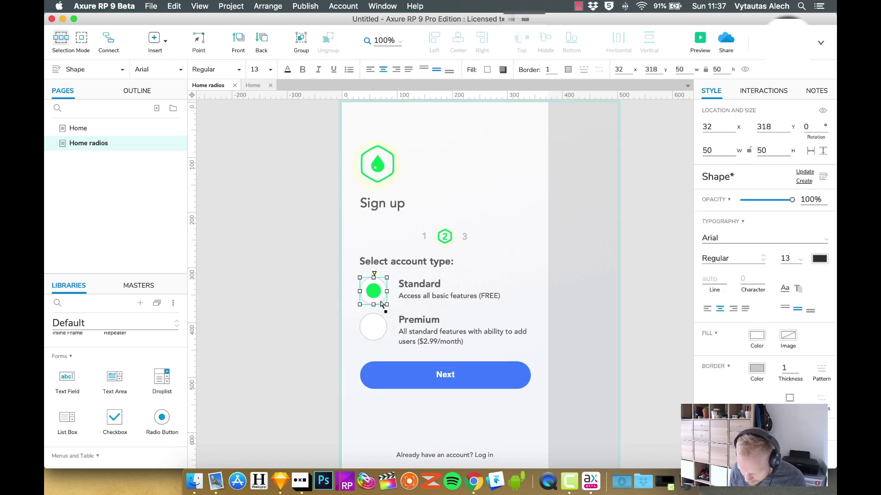
click(494, 136)
drag(162, 417, 485, 163)
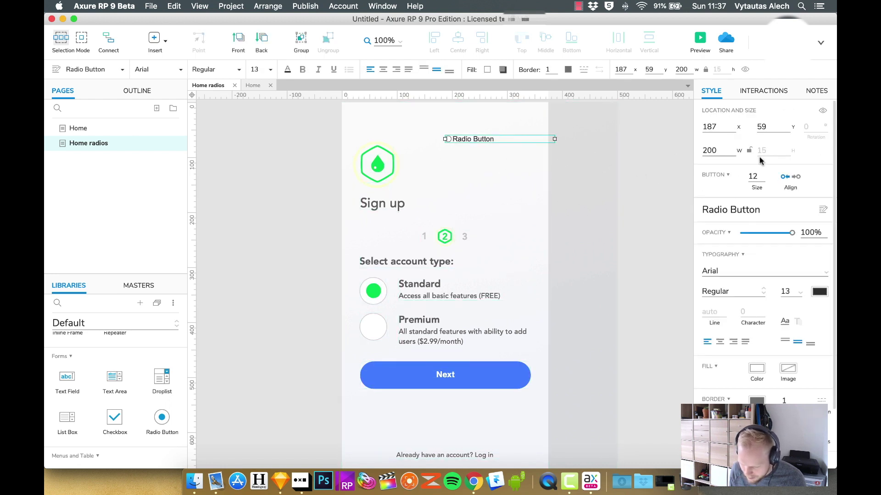
text(50)
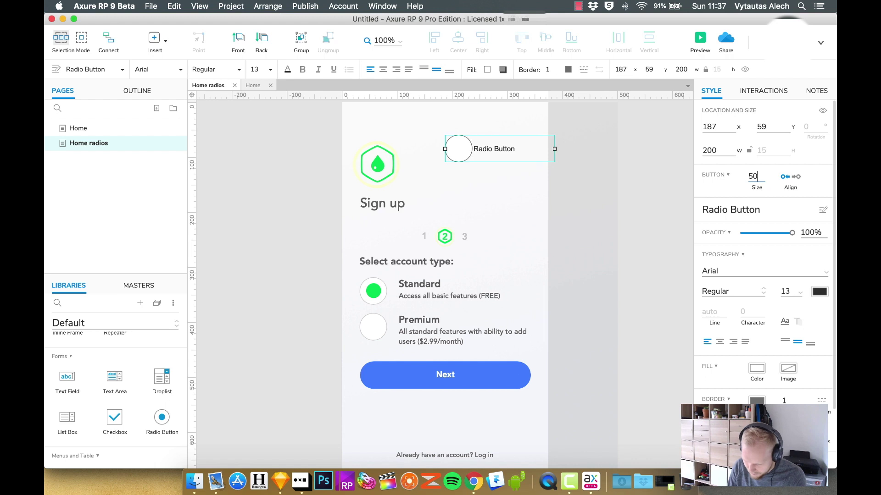
- Fill the radio circle with light grey #DBDBDB sampled from the Standard option
click(757, 369)
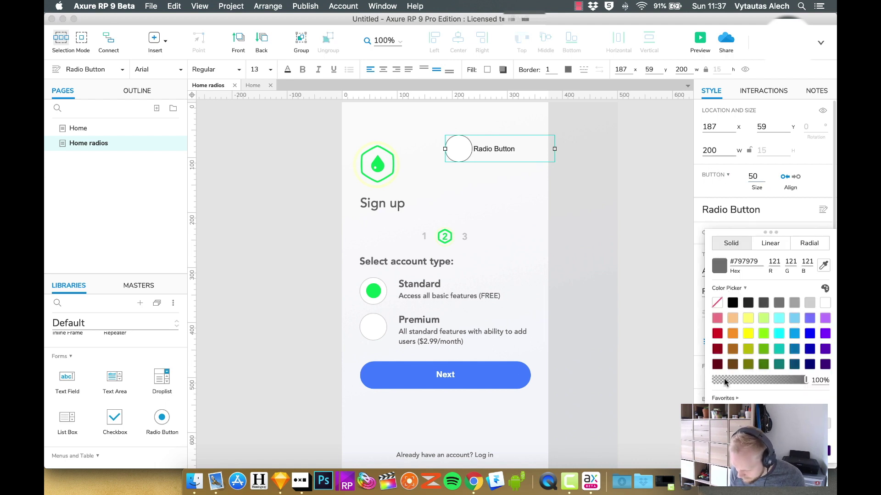
click(824, 265)
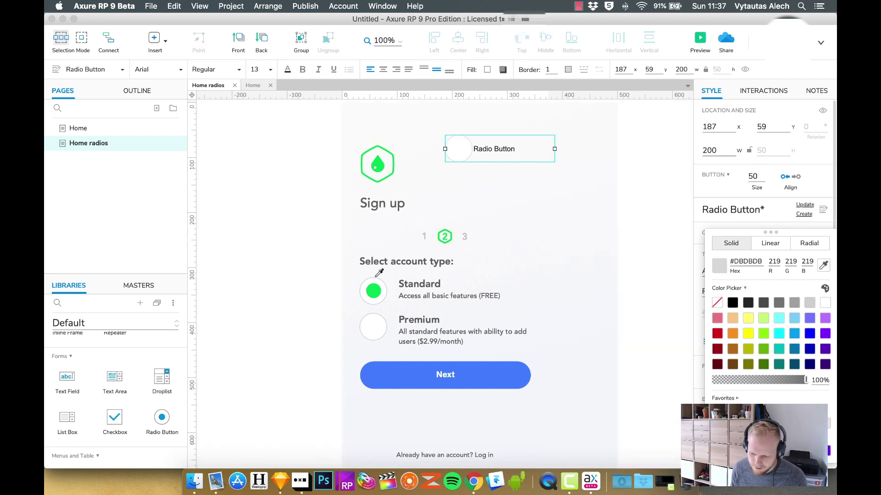
click(373, 288)
click(582, 228)
- Give the radio button a two-line placeholder label
click(485, 155)
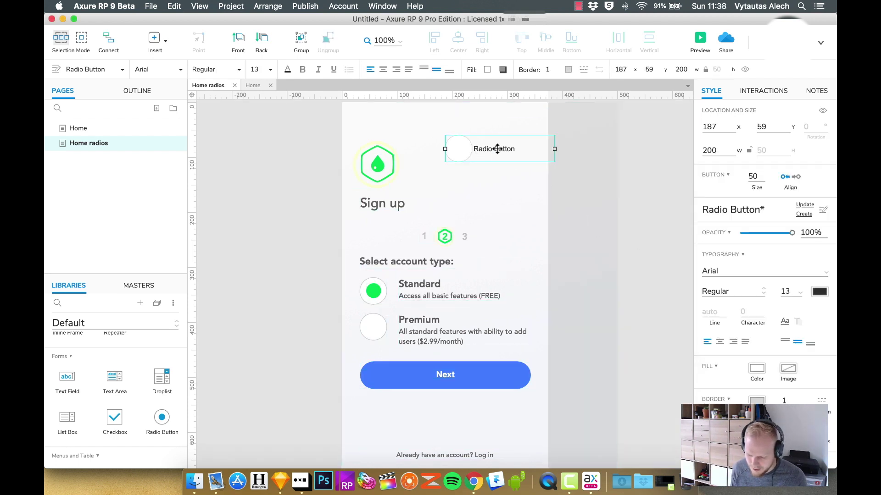
double_click(486, 151)
text(fsdfgdshfsd)
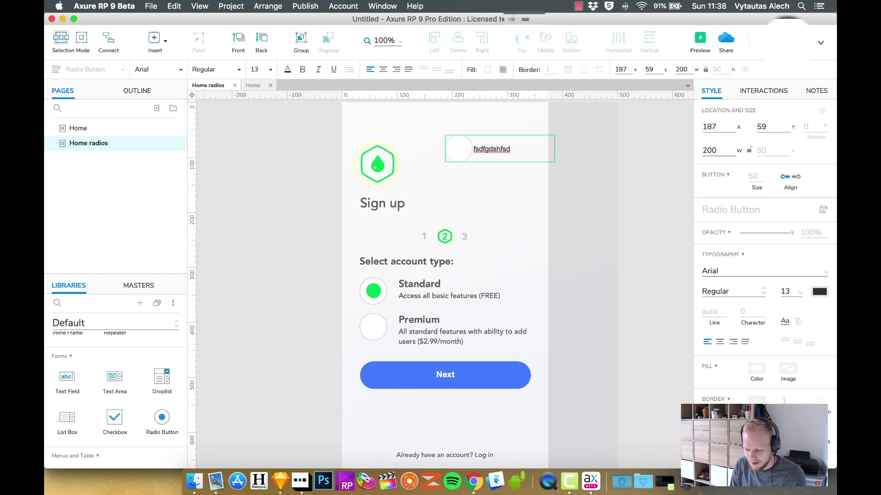
key(Return)
text(fsdfsdfsdf)
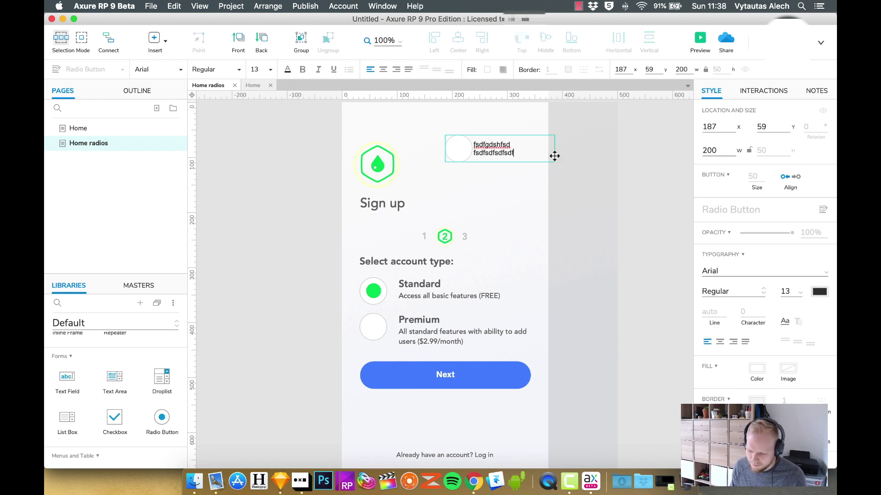
click(554, 156)
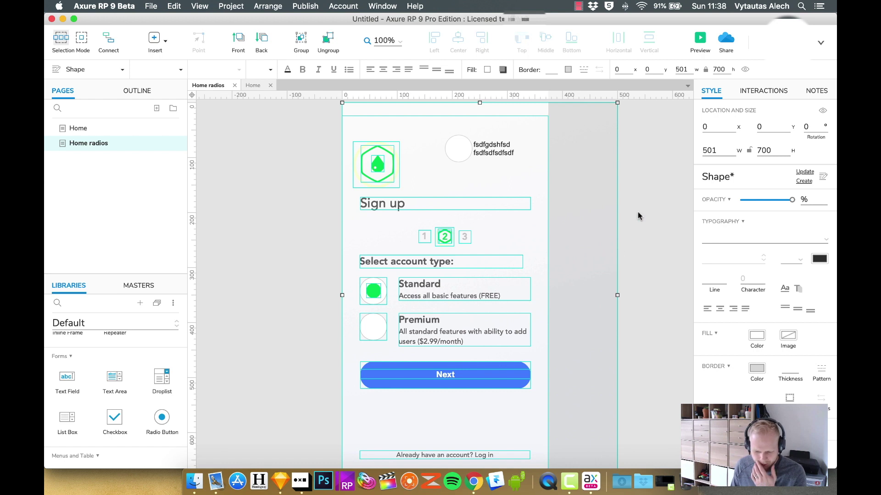
click(644, 187)
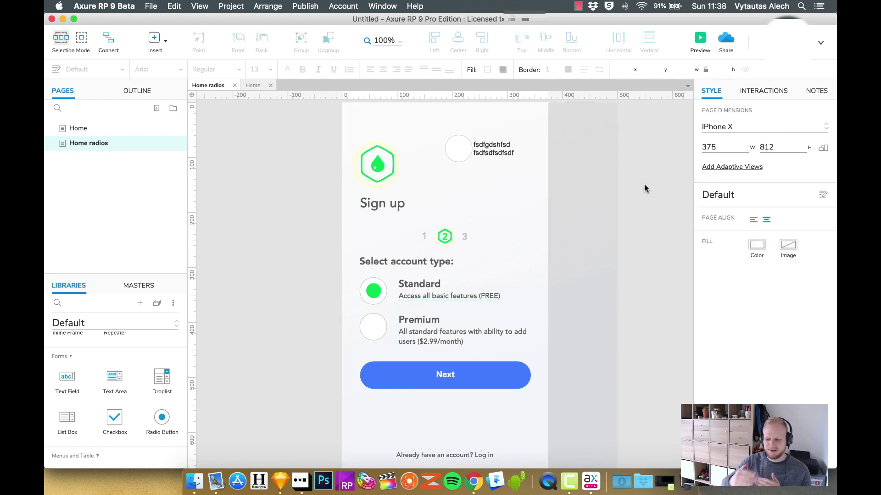
double_click(487, 145)
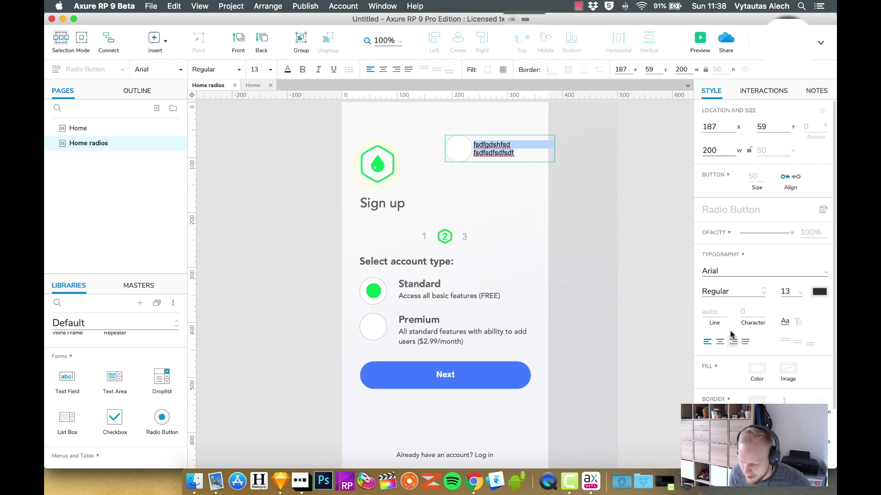
scroll(732, 335, down, 3)
key(Escape)
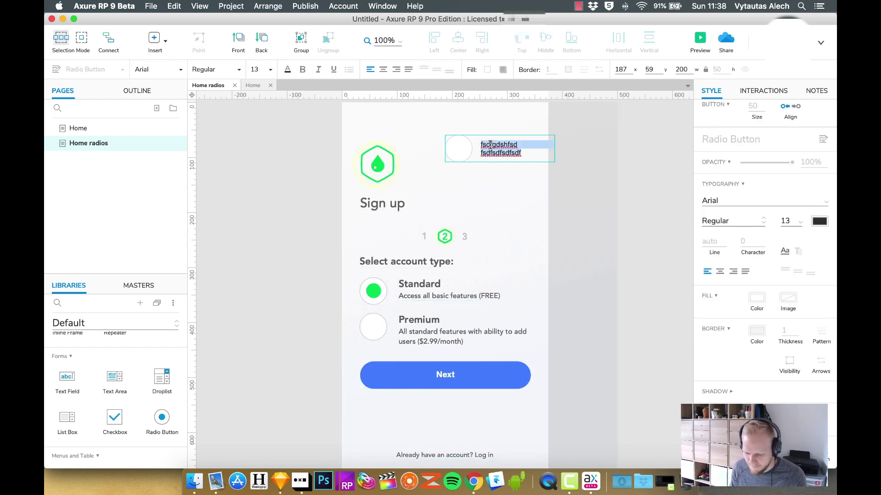
- Replace the label with 'Standard' over 'Access all basic features (FREE)' and widen it to 300
click(512, 145)
double_click(517, 144)
text(Dt)
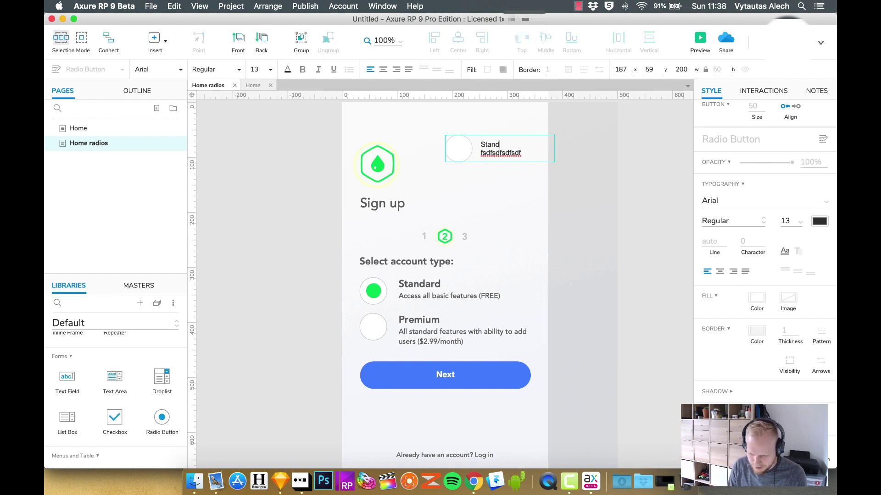
drag(525, 153, 479, 152)
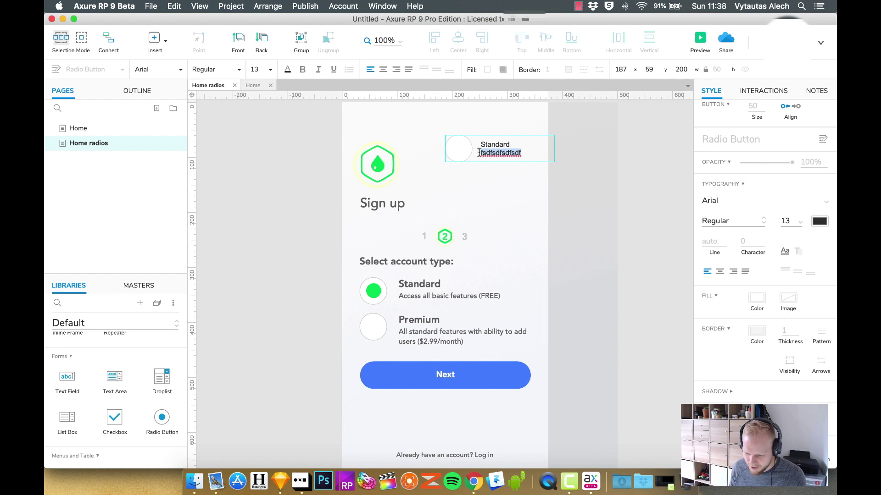
text(Access all basic)
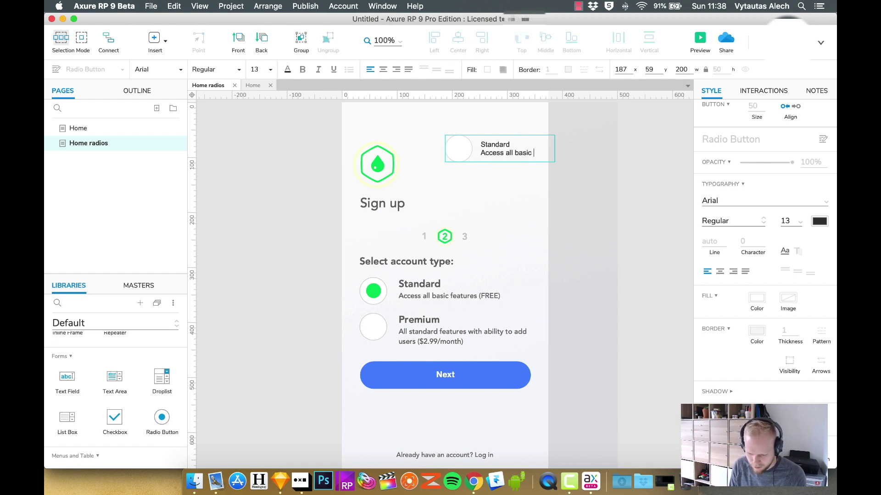
text( features)
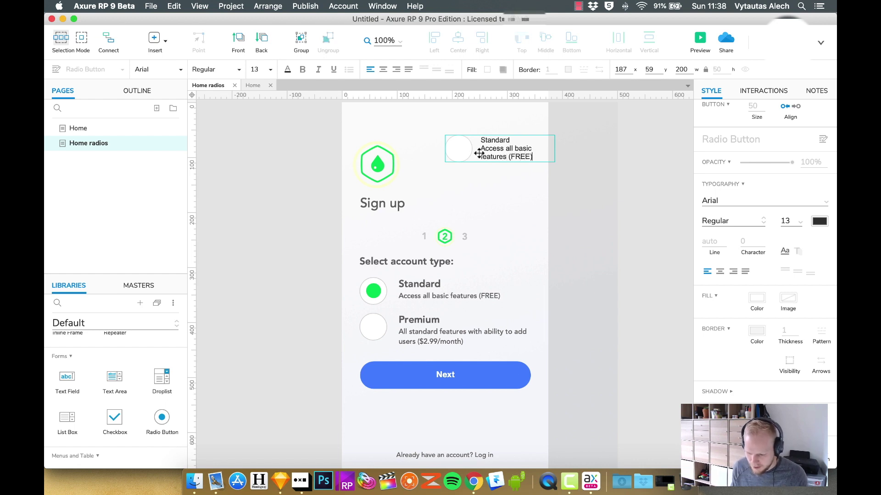
text( (FREE))
key(Escape)
drag(554, 149, 610, 149)
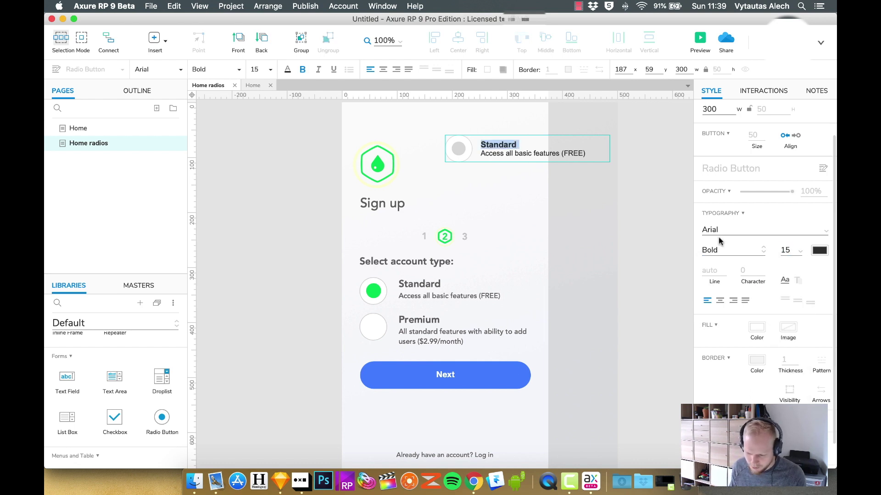
click(562, 153)
- Move the Standard radio button below Next and select the Radio Button style in the Widget Style Manager
drag(586, 153, 435, 427)
key(Escape)
key(Escape)
scroll(391, 336, down, 5)
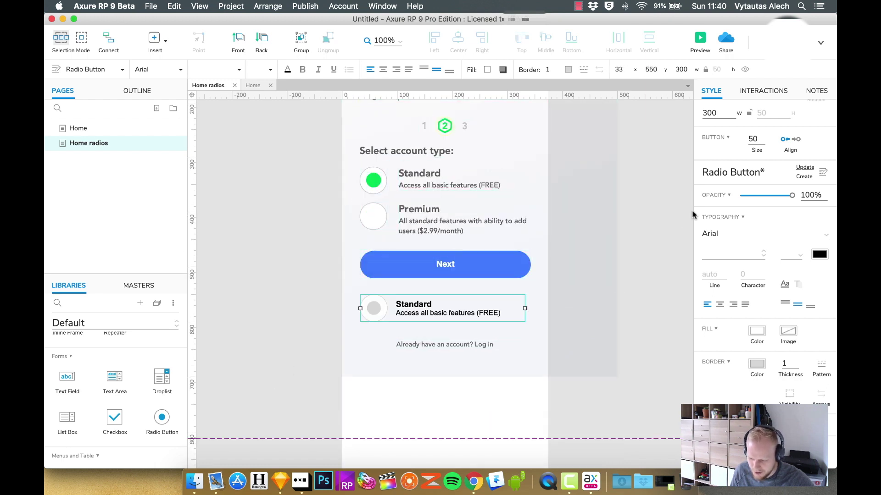
click(822, 174)
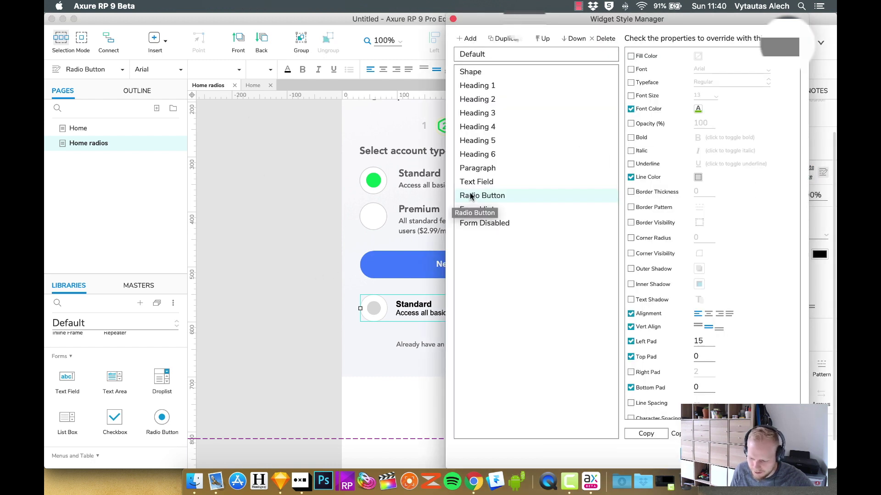
- Set the Radio Button style's font colour to #555555 and its fill to white
click(531, 221)
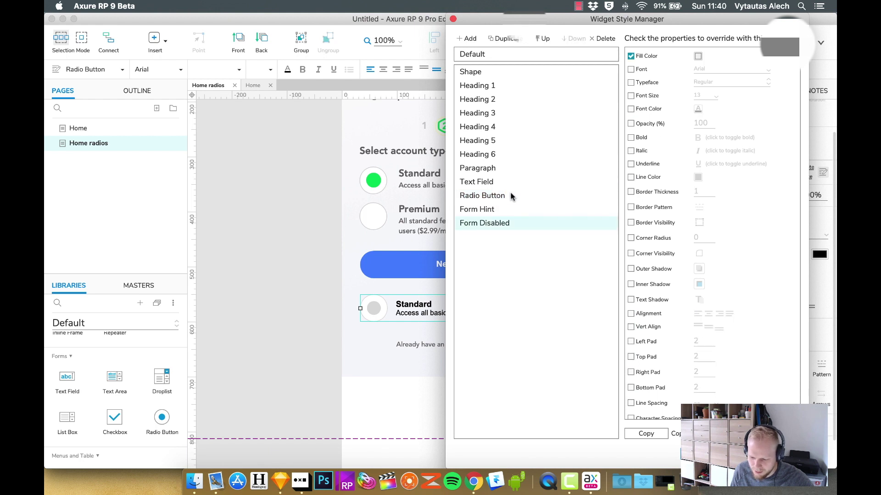
click(511, 194)
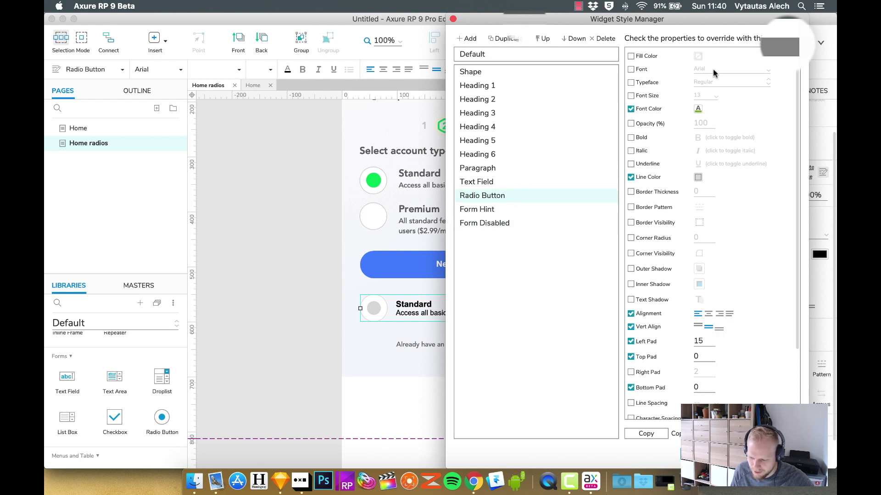
click(698, 110)
click(752, 175)
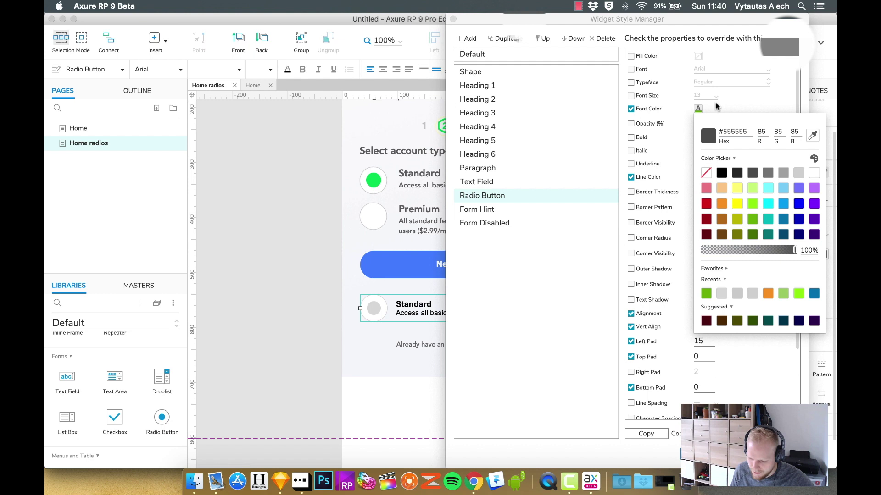
click(641, 55)
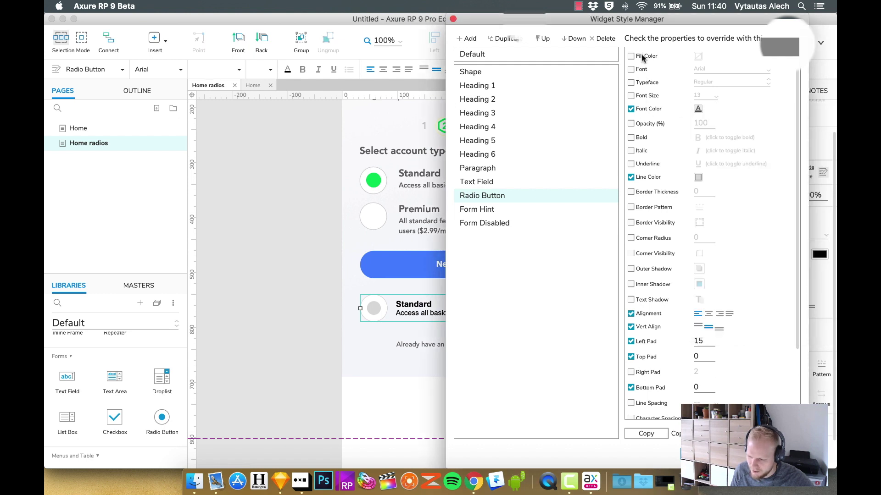
click(698, 56)
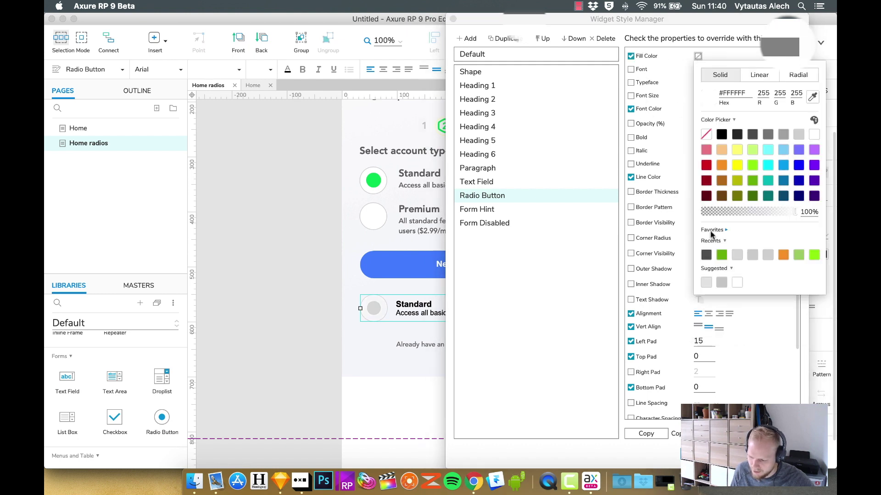
click(724, 255)
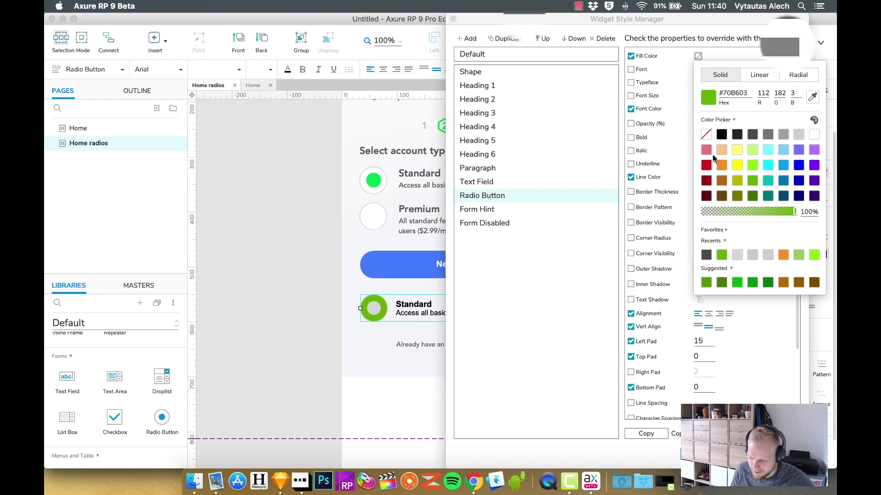
click(722, 134)
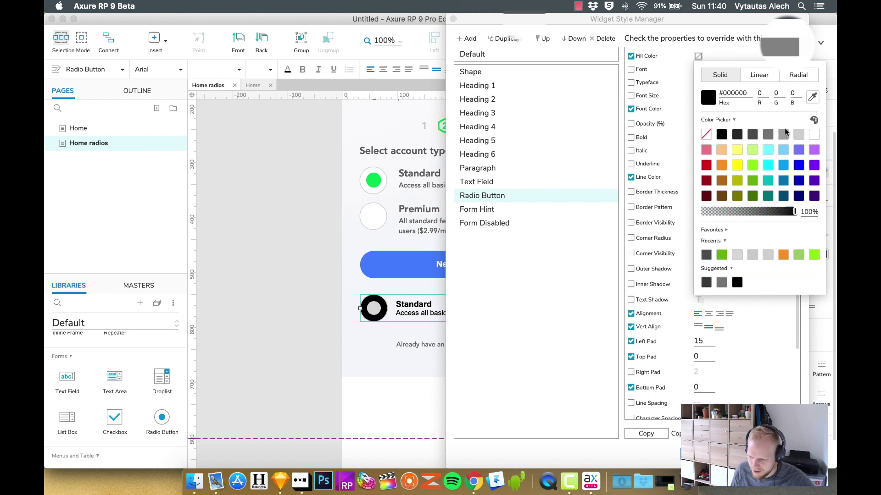
click(814, 135)
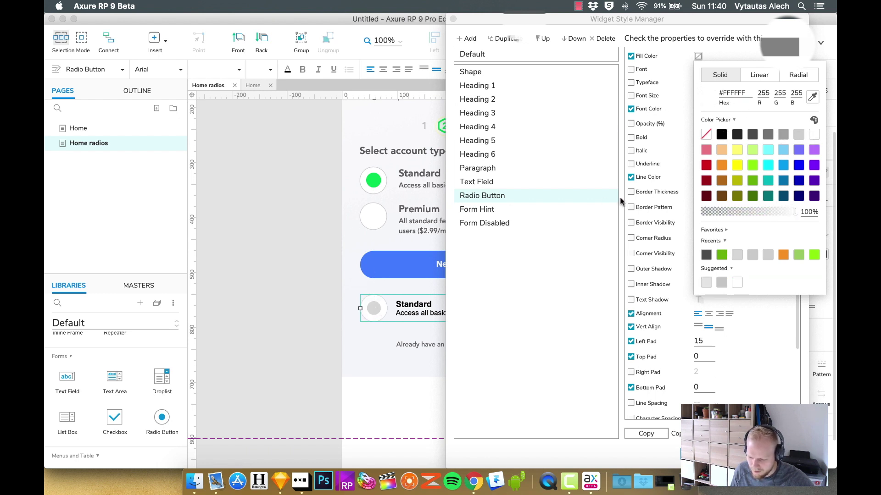
- Give the Radio Button style a green #04D919 border and close the style manager
scroll(665, 153, down, 1)
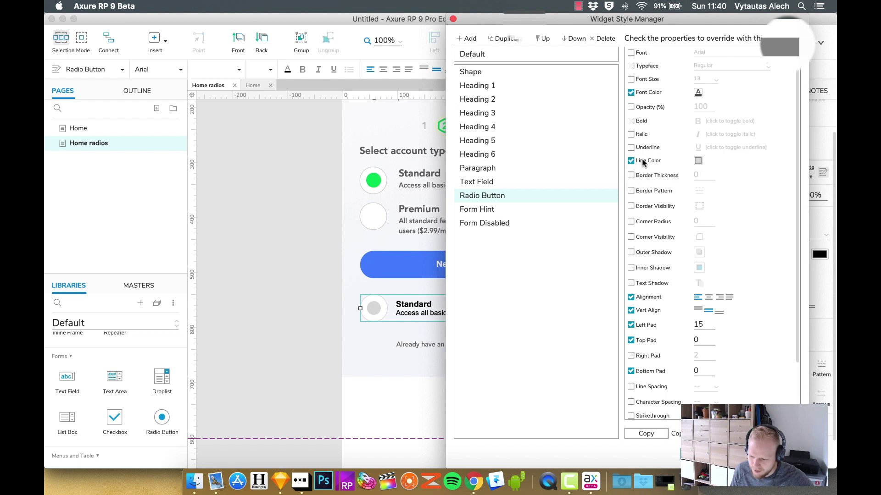
click(698, 161)
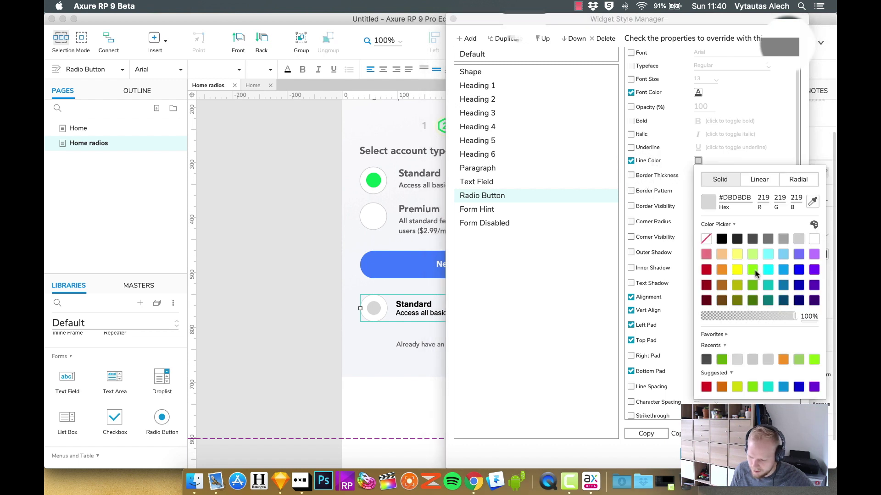
click(754, 271)
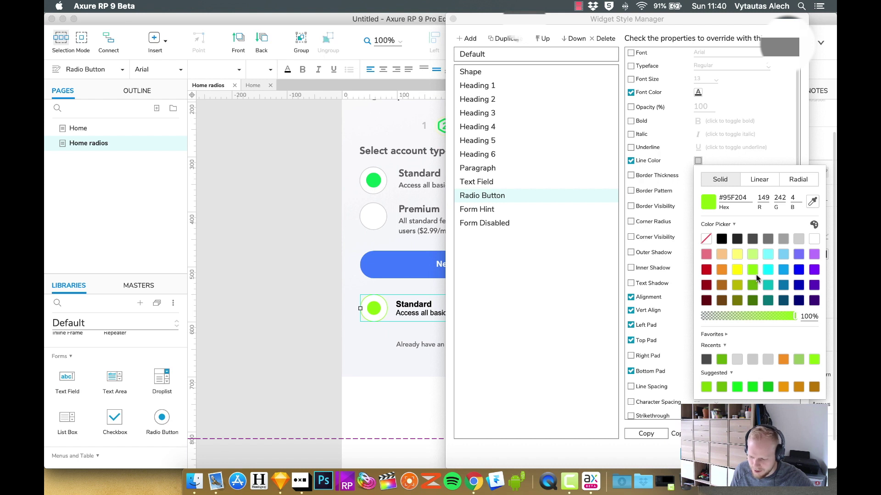
click(752, 387)
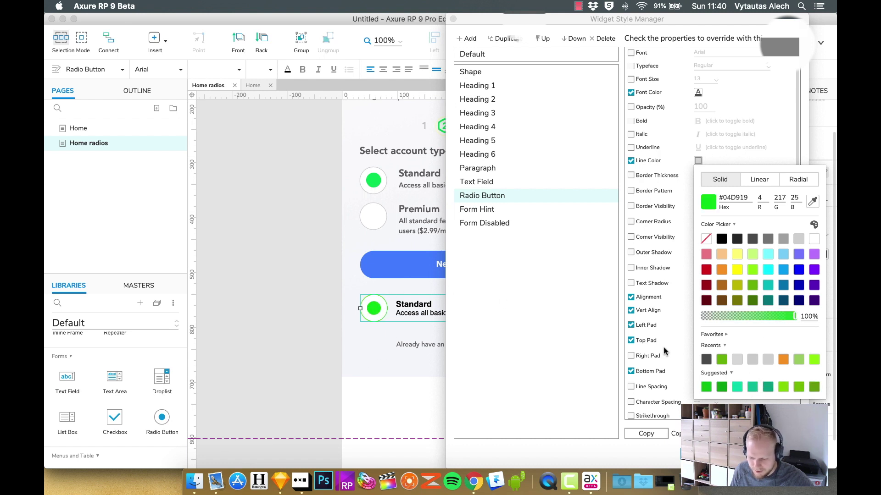
click(661, 326)
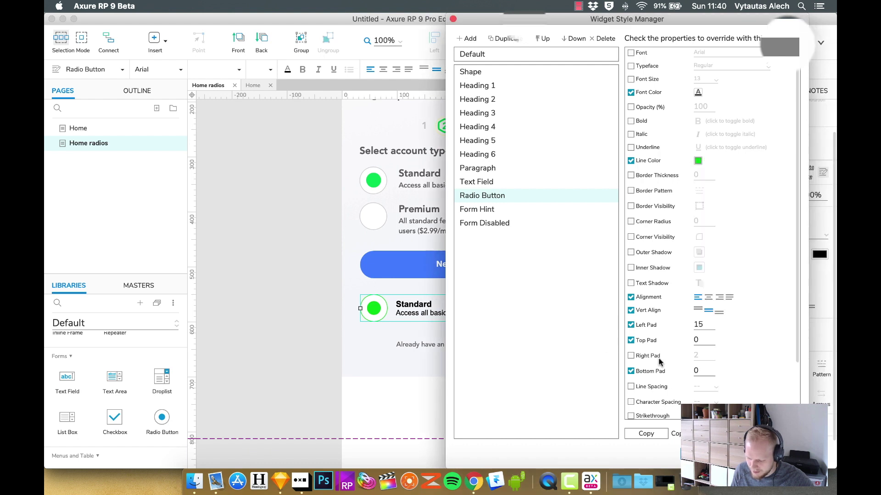
scroll(660, 363, down, 3)
click(700, 453)
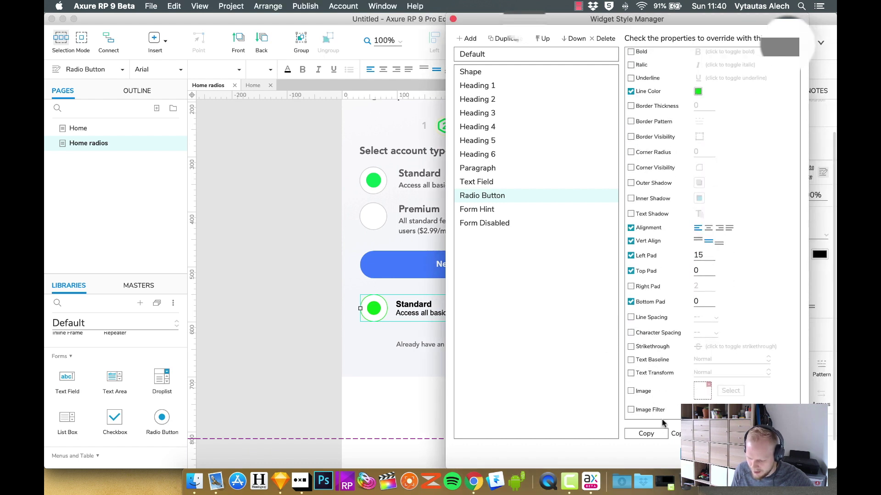
drag(367, 316, 377, 179)
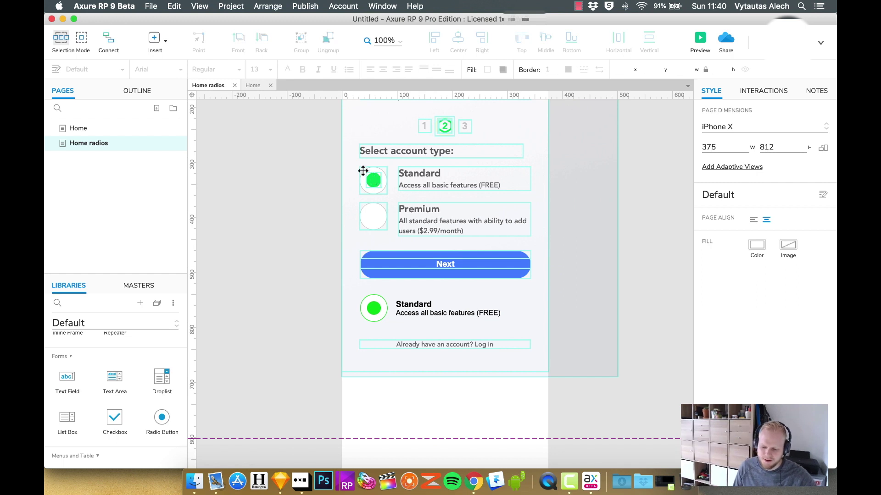
- Settle the green dot inside the Standard circle and delete the sample radio button under Next
drag(375, 192, 375, 193)
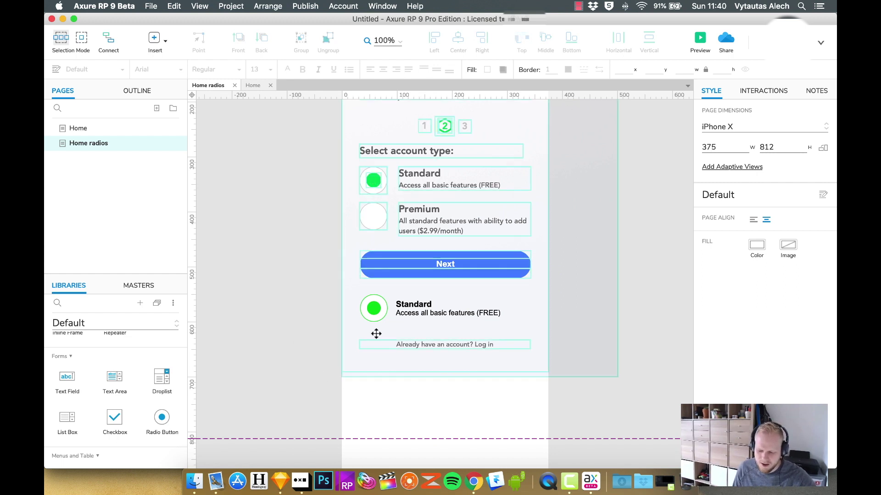
click(374, 308)
mouse_move(379, 304)
mouse_down()
mouse_move(386, 328)
mouse_move(374, 311)
mouse_up()
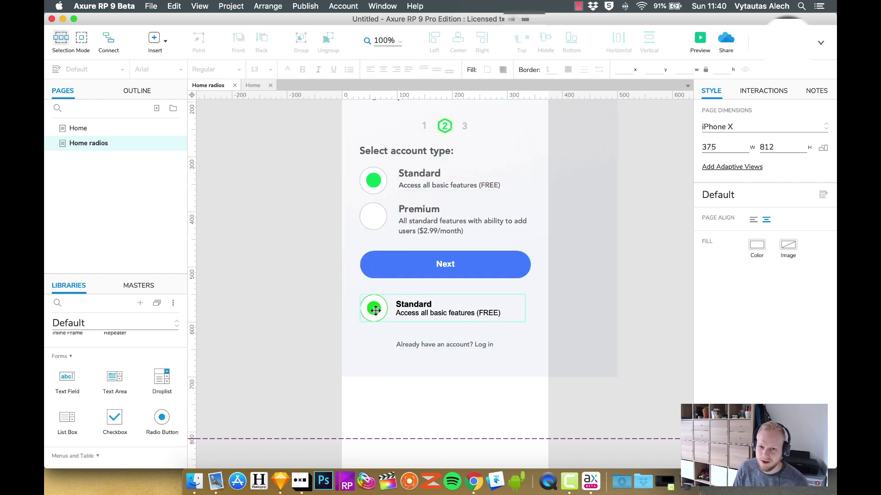
drag(384, 305, 292, 185)
mouse_move(389, 308)
mouse_down()
mouse_move(369, 179)
mouse_move(390, 310)
mouse_up()
click(389, 310)
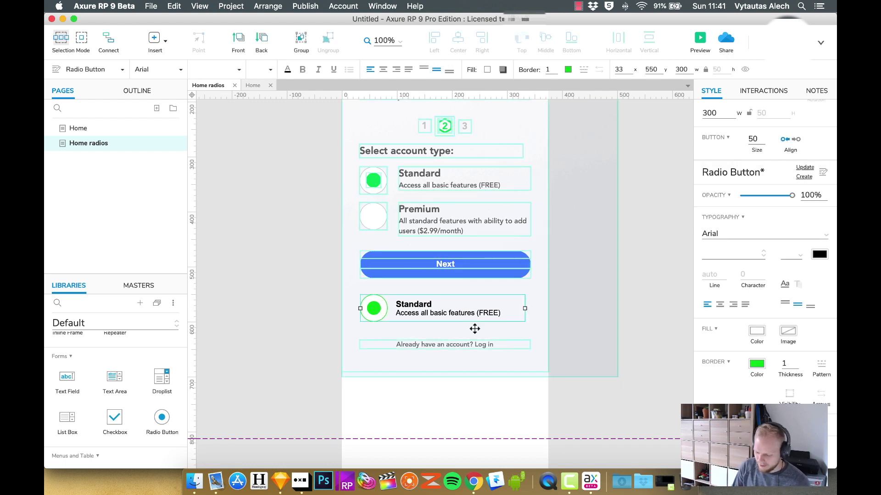
key(Delete)
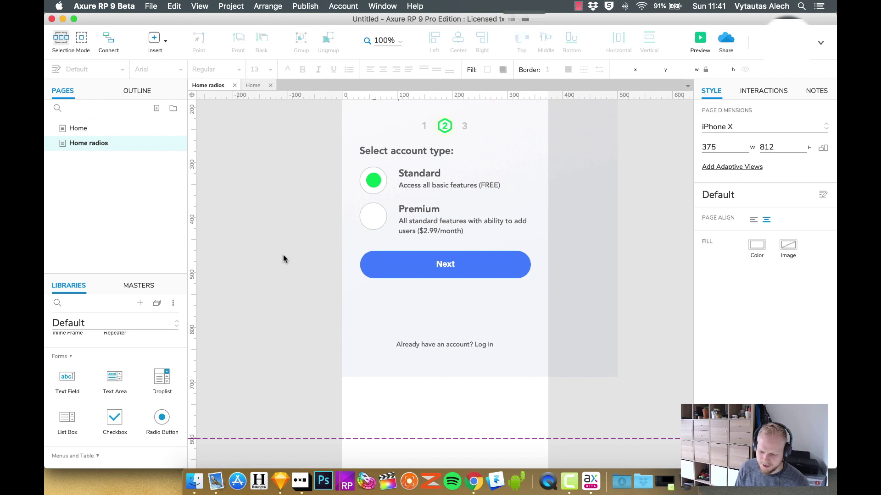
scroll(370, 220, up, 4)
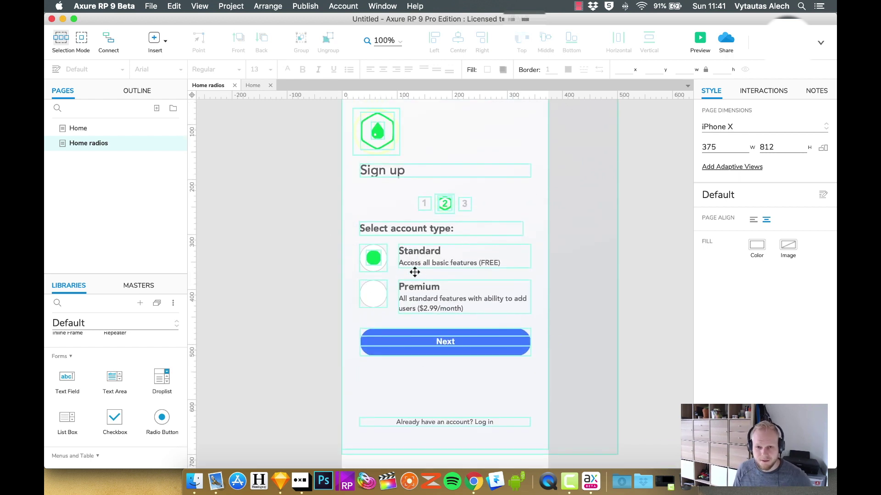
- Ungroup the Standard radio circle and convert its outer circle into a 50 × 50 dynamic panel
scroll(383, 273, up, 1)
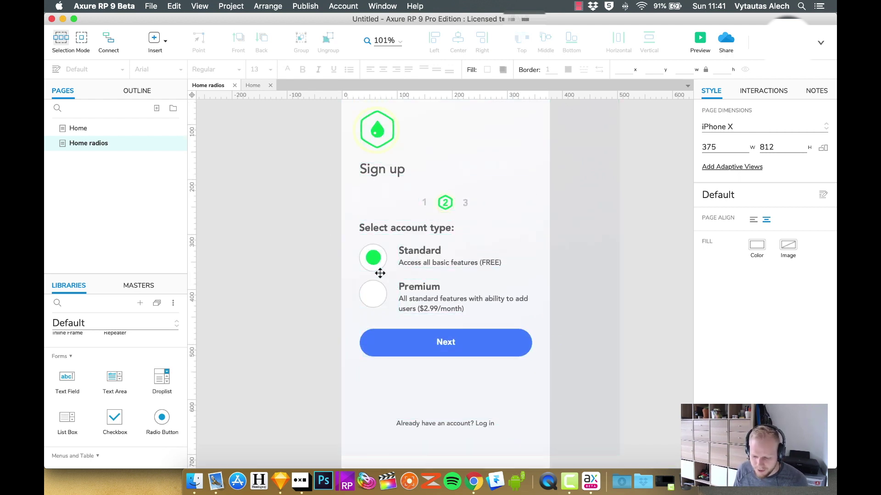
scroll(380, 273, up, 5)
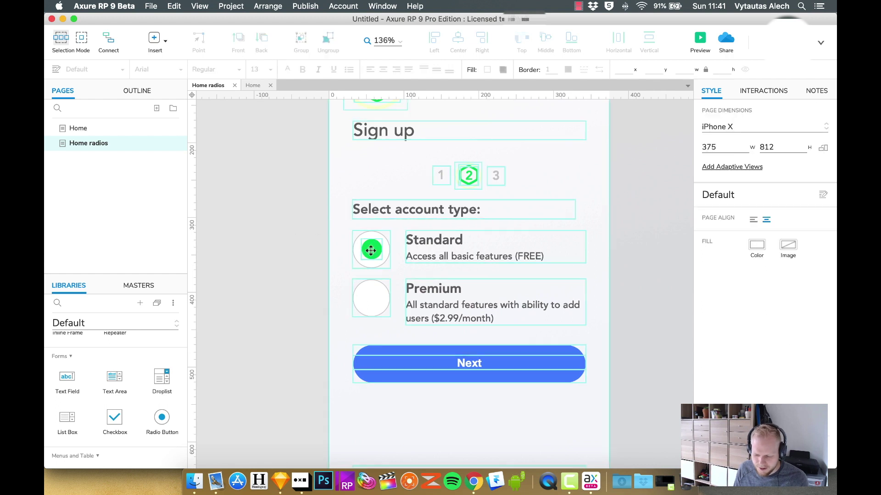
click(371, 250)
right_click(383, 242)
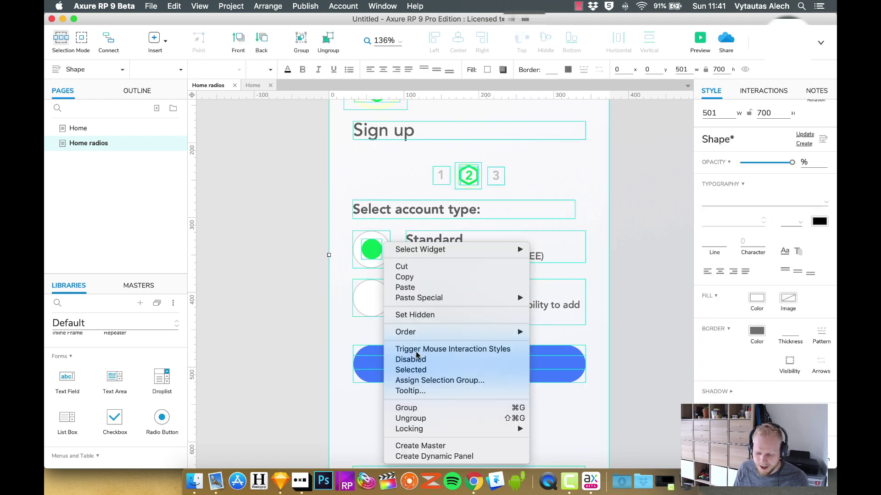
click(379, 247)
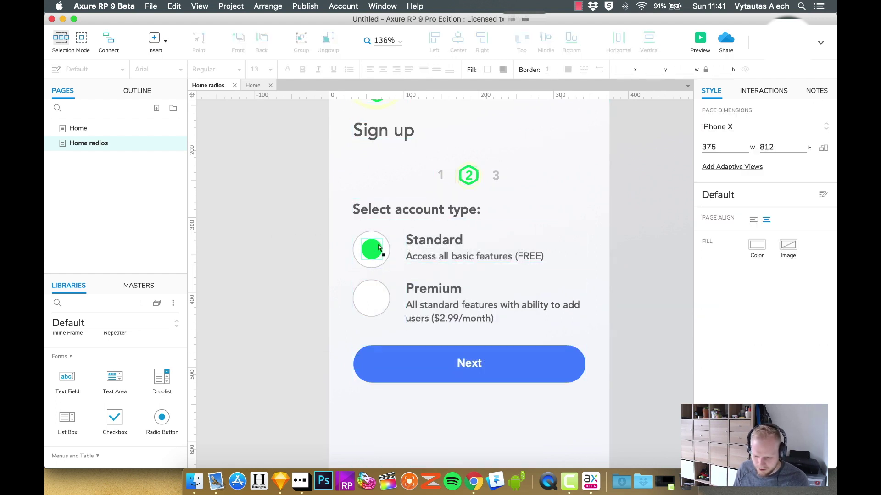
click(378, 248)
click(373, 230)
right_click(373, 229)
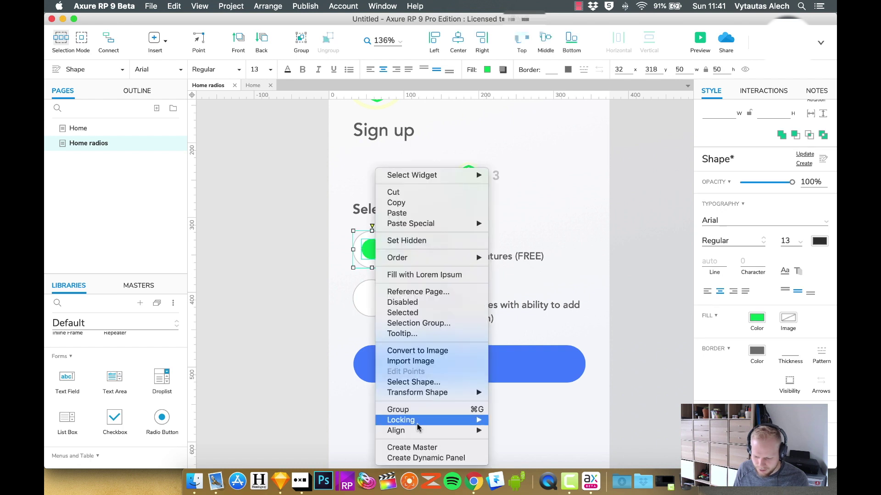
click(425, 458)
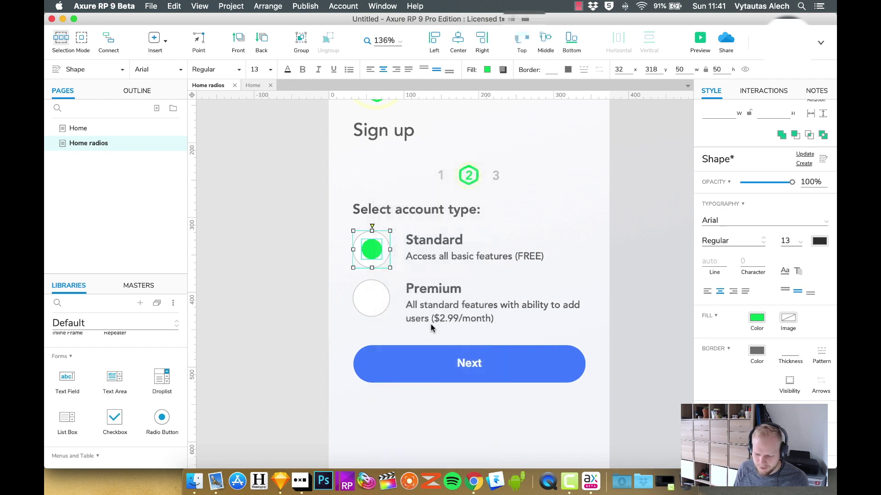
- Rename the Standard panel's state 'active', duplicate it as 'default', and delete the copy's green dot
double_click(374, 250)
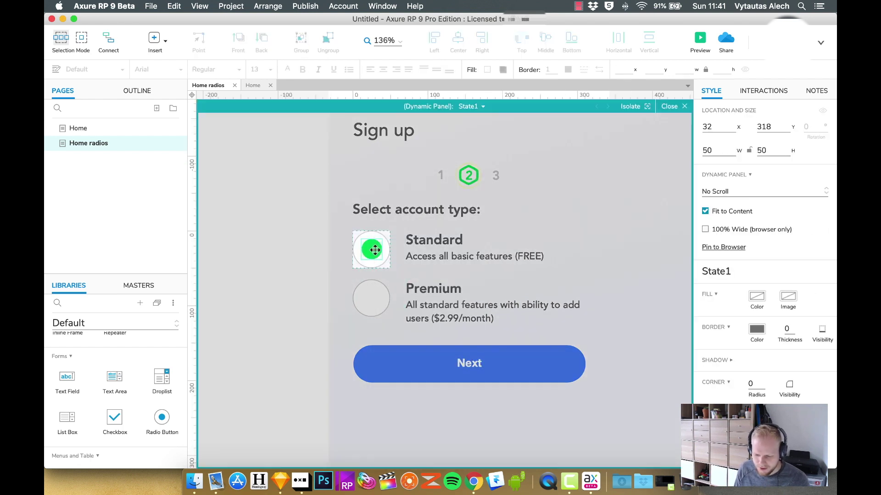
click(470, 107)
double_click(491, 120)
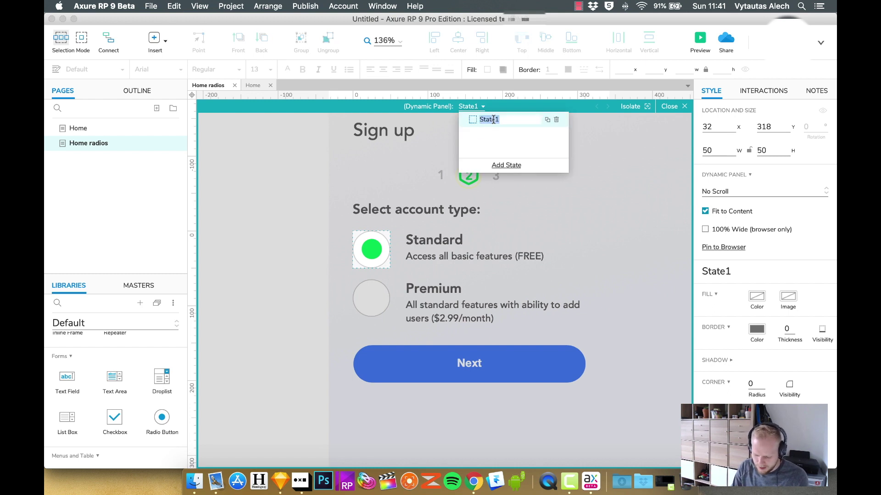
text(active)
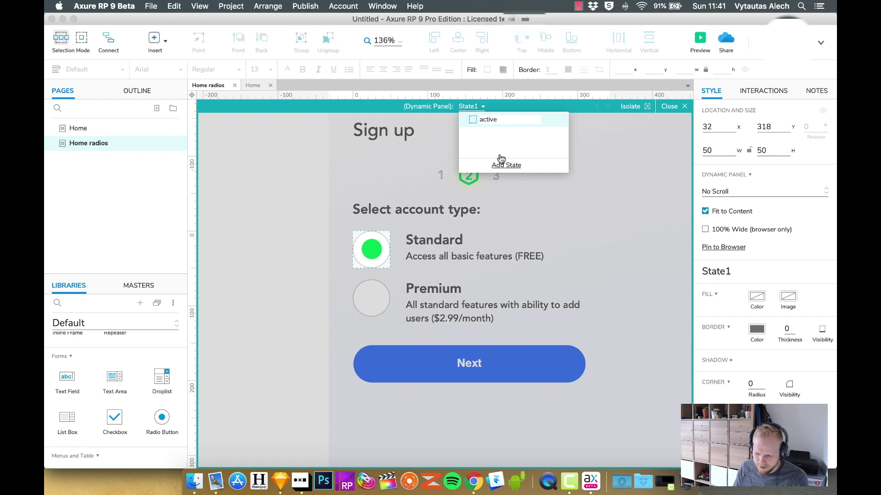
click(547, 120)
text(defau)
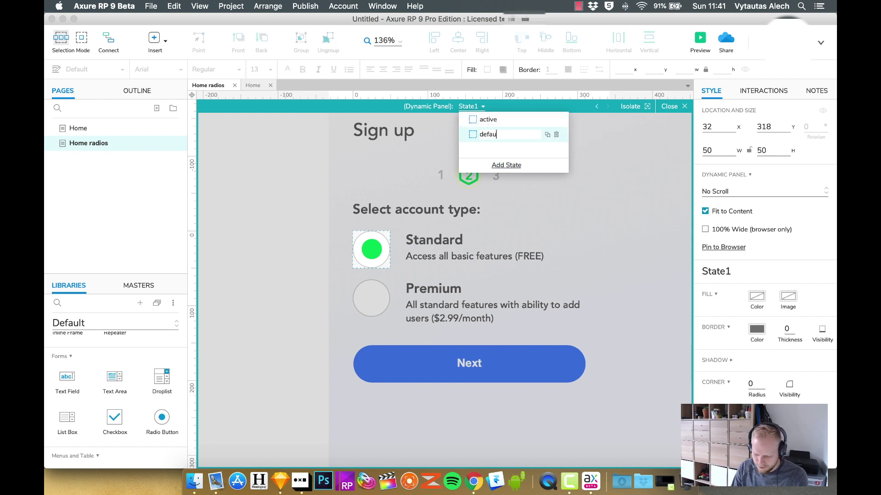
text(lt)
key(Return)
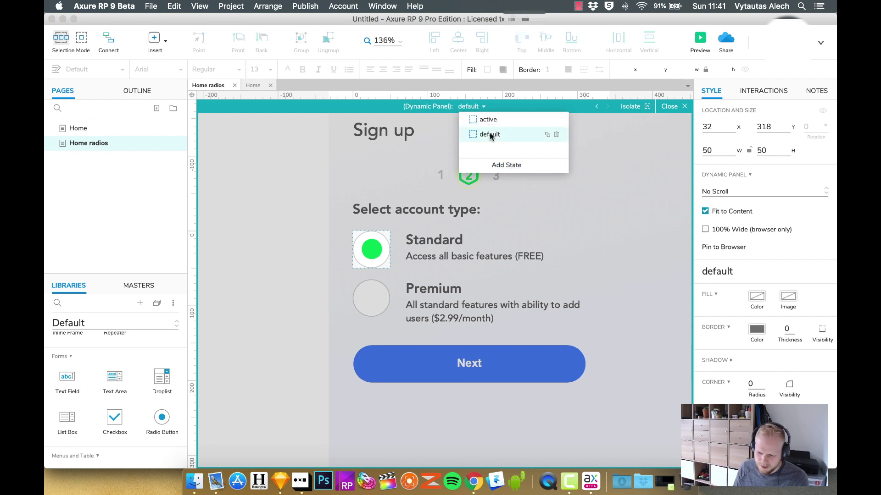
click(375, 248)
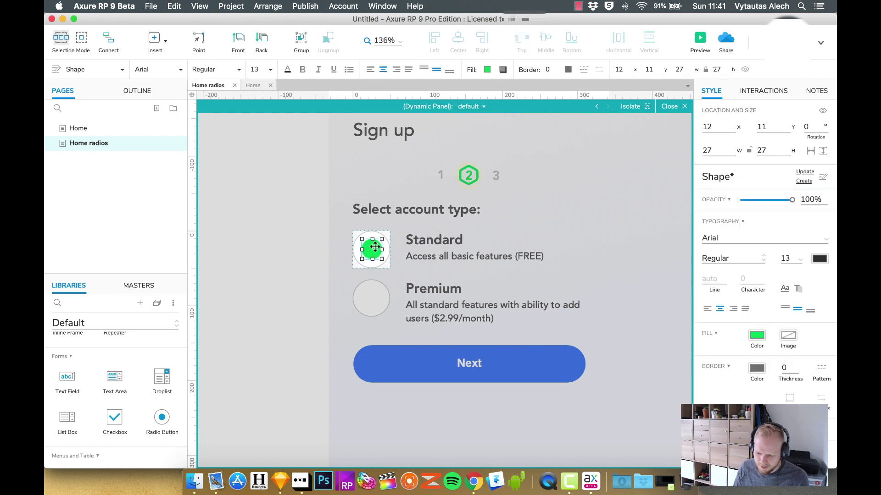
key(BackSpace)
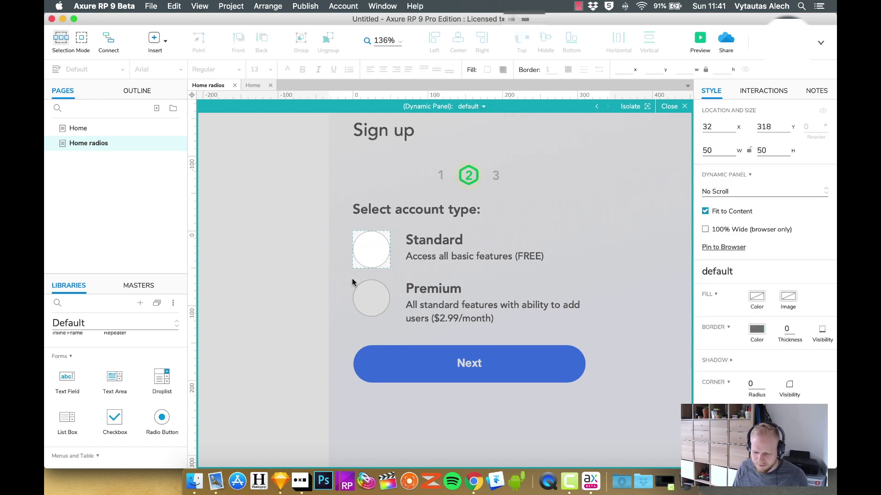
- Toggle between the default and active states to compare them, then return to the page
click(597, 107)
click(604, 106)
click(599, 106)
click(599, 106)
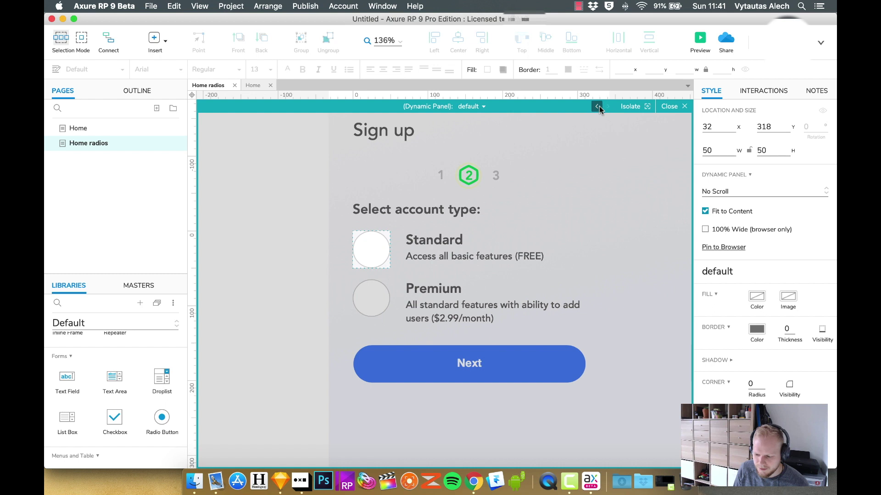
click(600, 106)
click(607, 106)
click(604, 106)
click(605, 106)
click(607, 107)
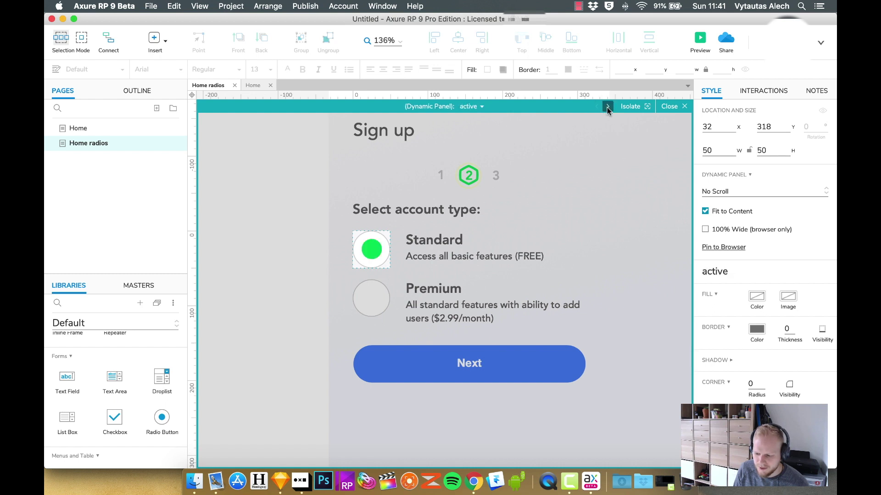
click(607, 107)
click(607, 106)
click(607, 106)
click(608, 106)
click(596, 106)
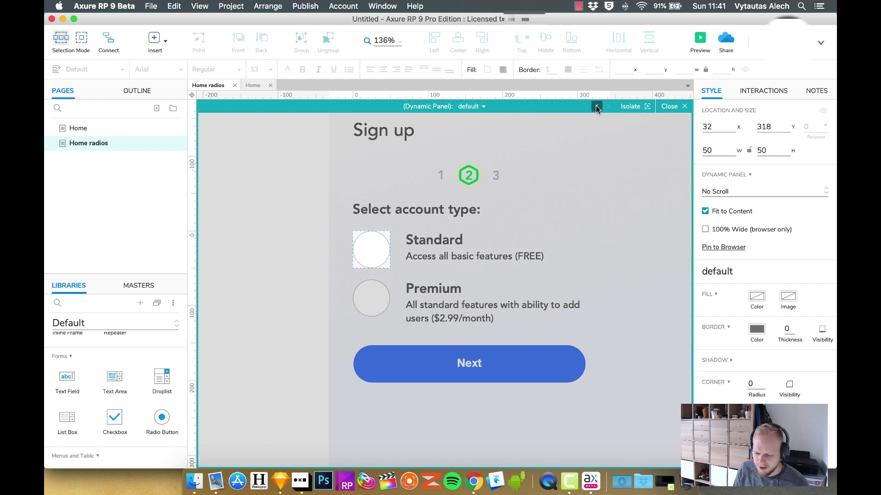
click(607, 106)
click(596, 106)
click(607, 106)
click(599, 106)
click(608, 106)
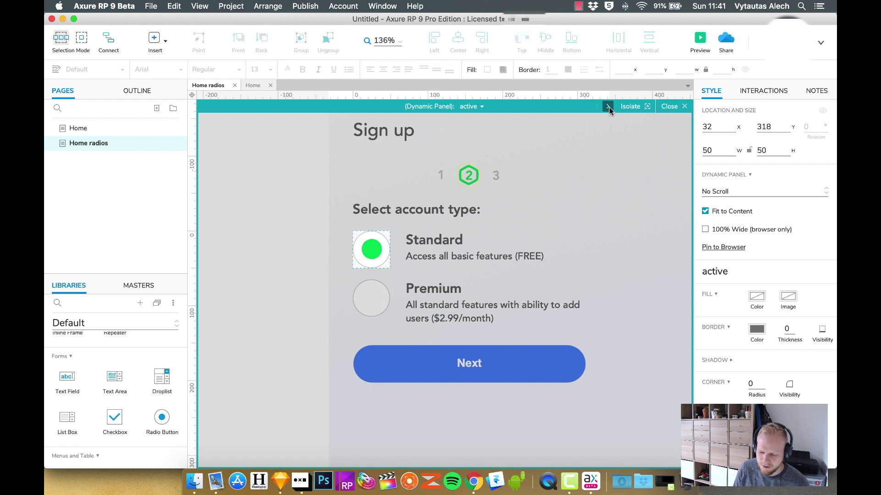
click(608, 106)
click(607, 105)
click(599, 106)
click(597, 106)
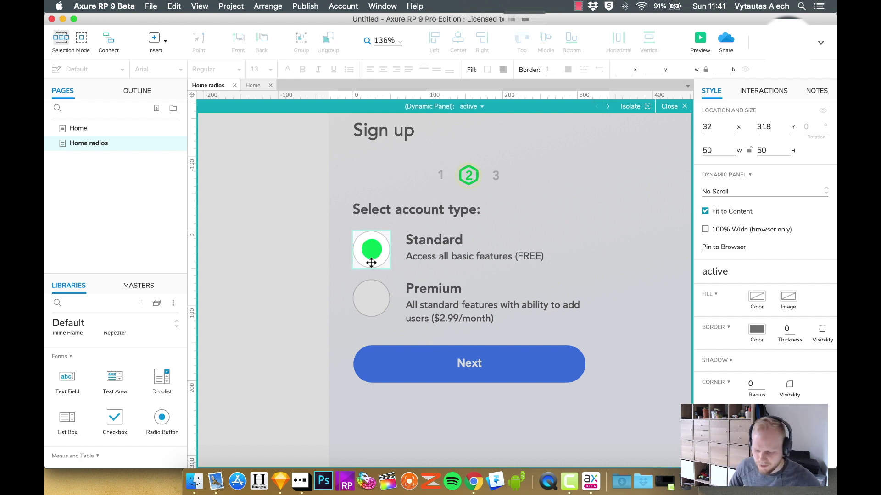
click(337, 272)
- Delete Premium's plain white circle and copy the Standard radio panel onto the Premium row
click(367, 249)
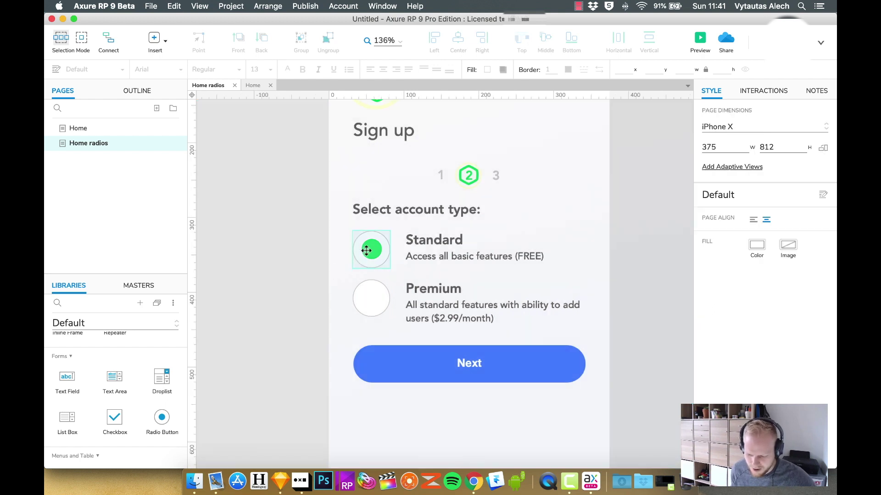
click(373, 292)
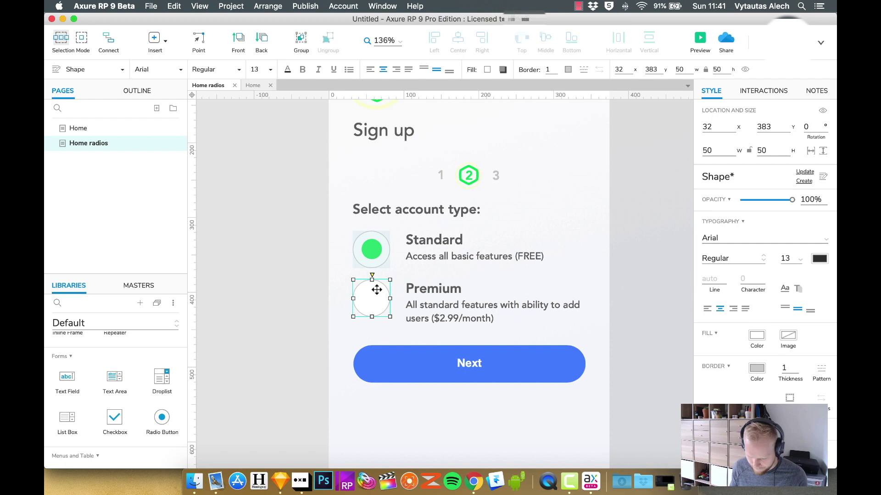
key(BackSpace)
click(374, 257)
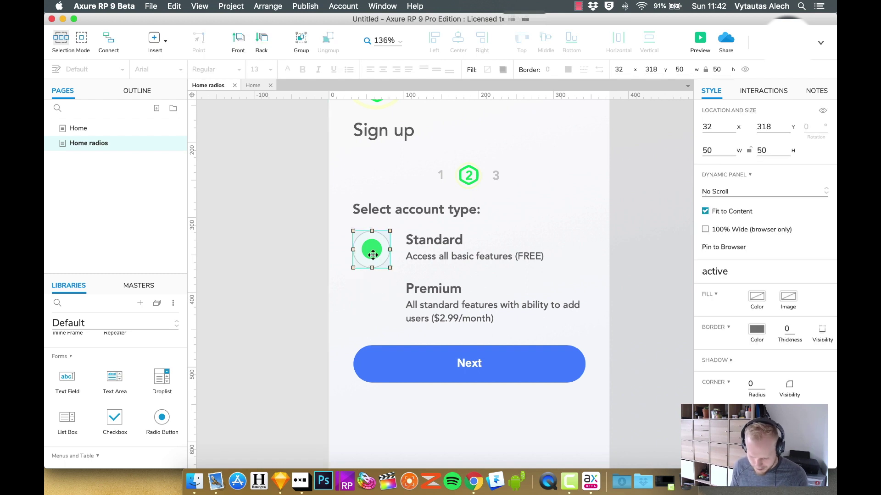
drag(373, 254, 370, 298)
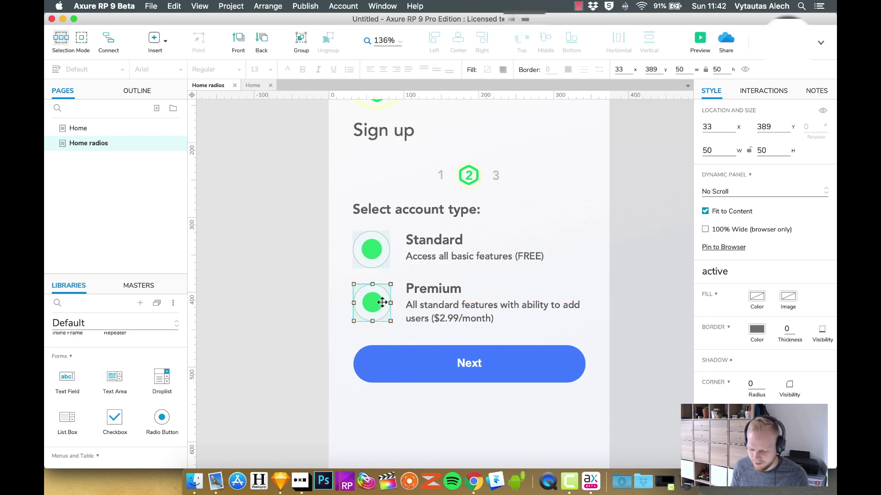
- Move the Premium panel's 'default' state to the top, then select both radio panels
double_click(370, 299)
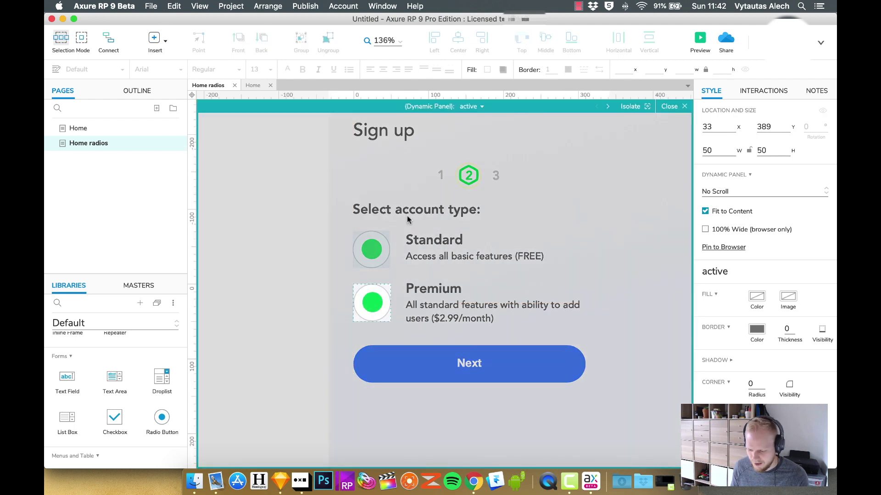
click(609, 106)
click(674, 106)
click(368, 304)
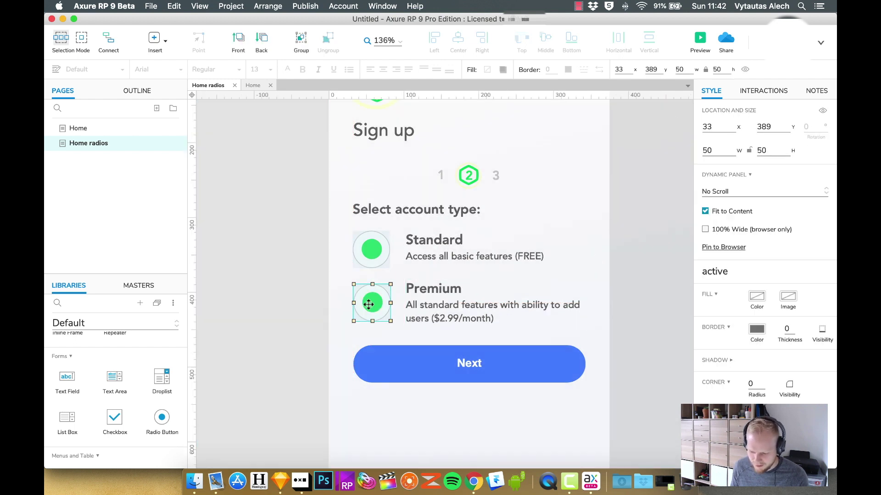
double_click(368, 303)
click(470, 107)
click(487, 136)
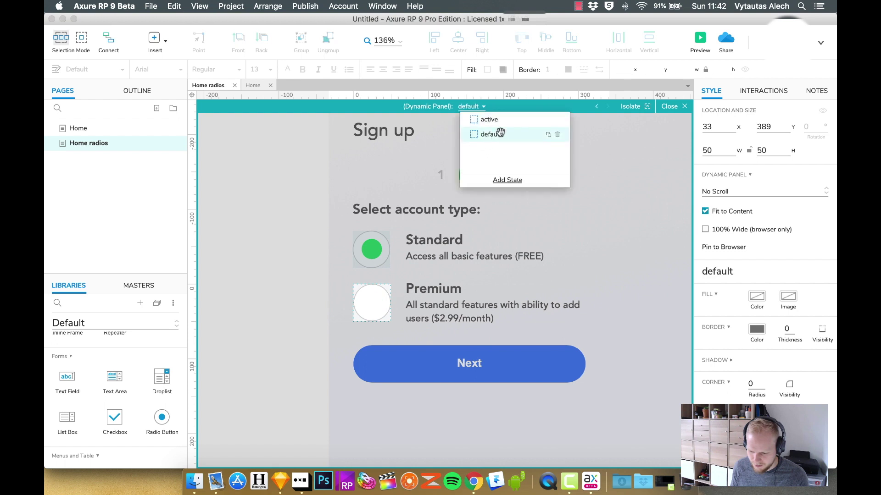
drag(497, 114, 499, 115)
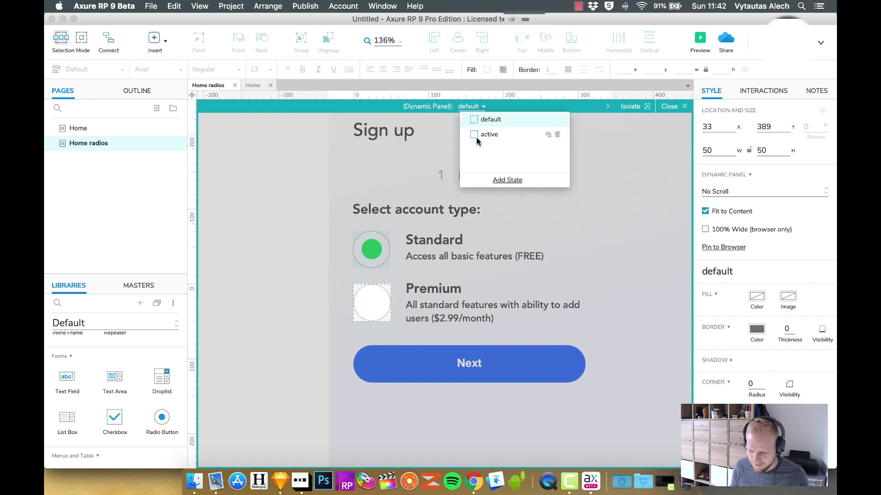
click(669, 106)
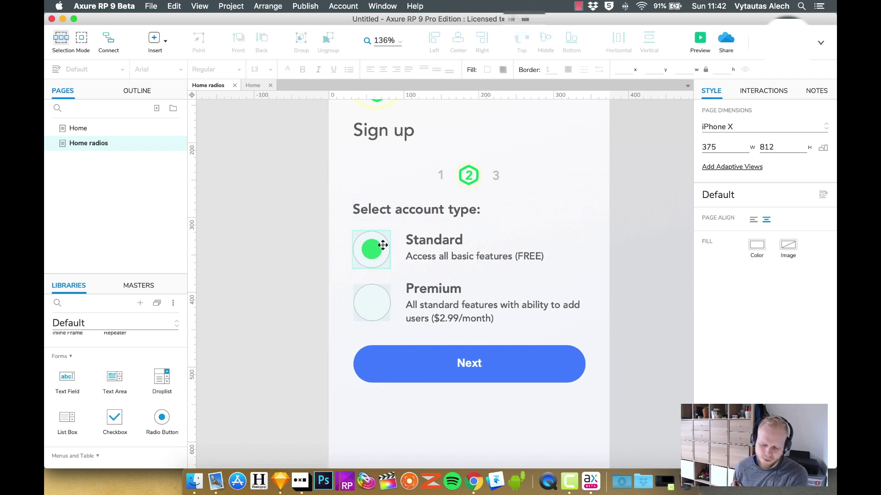
click(364, 304)
shift+click(365, 246)
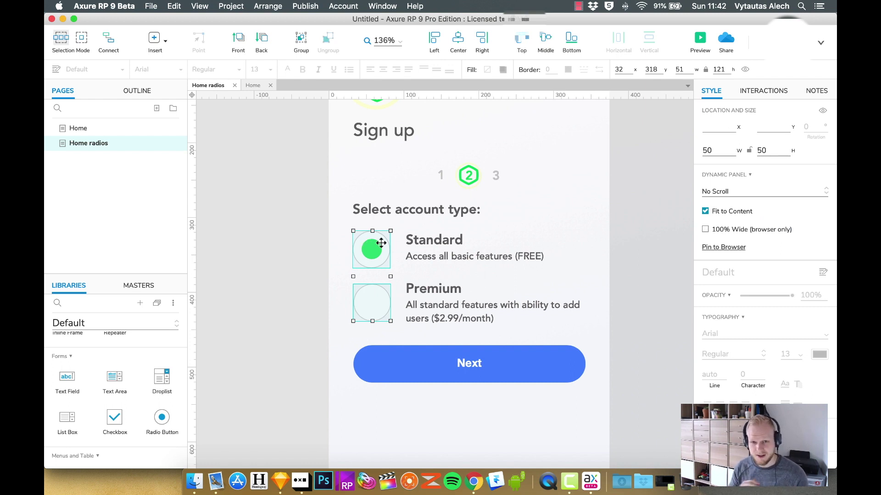
- Wrap both radios in one dynamic panel and duplicate State1 as State2
right_click(379, 243)
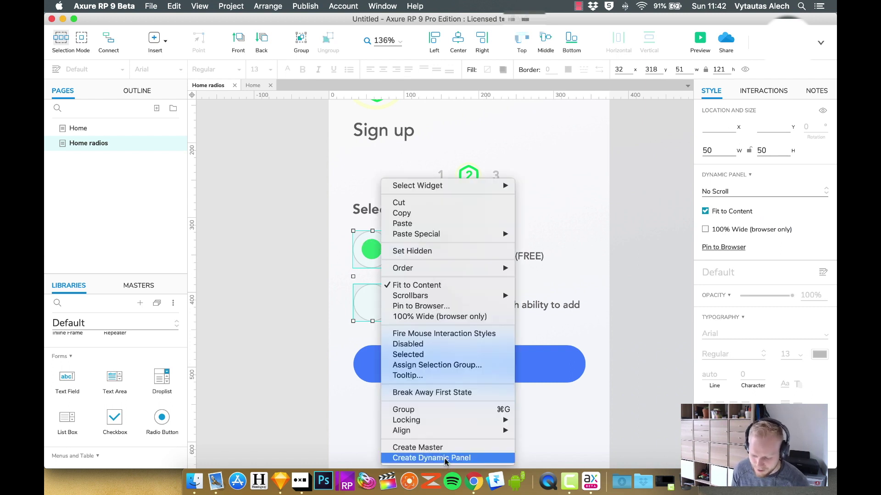
click(417, 457)
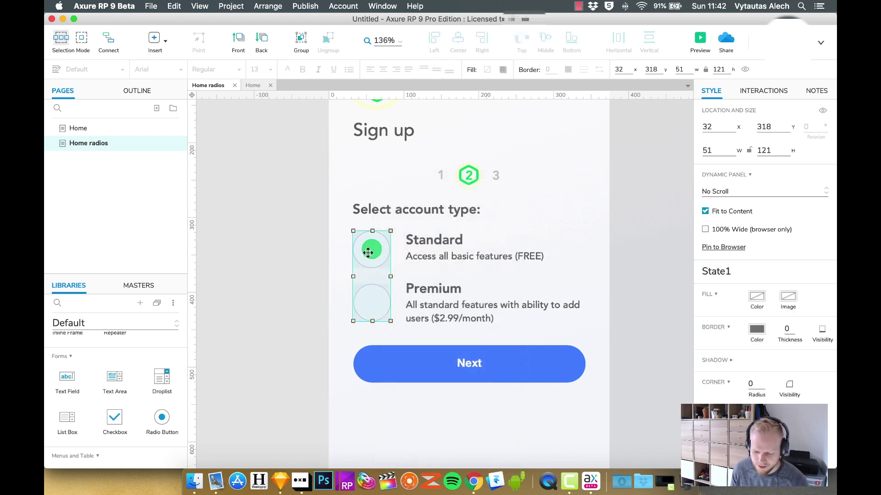
double_click(372, 263)
click(476, 106)
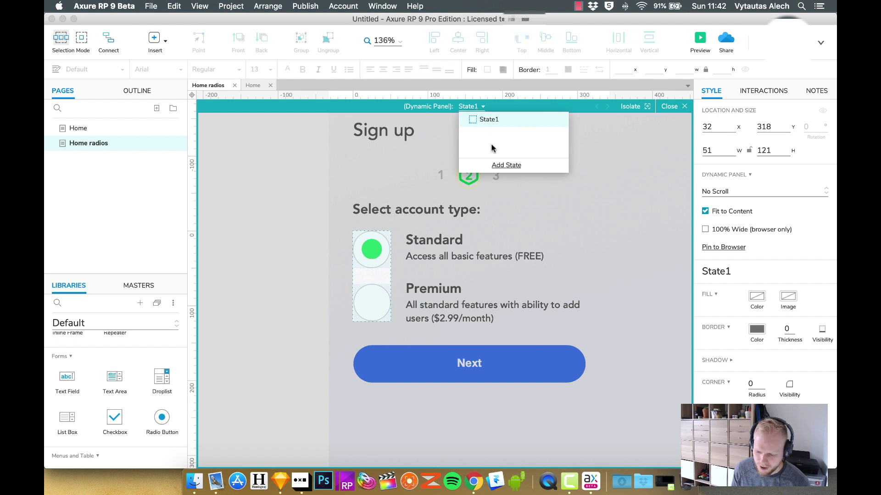
click(546, 120)
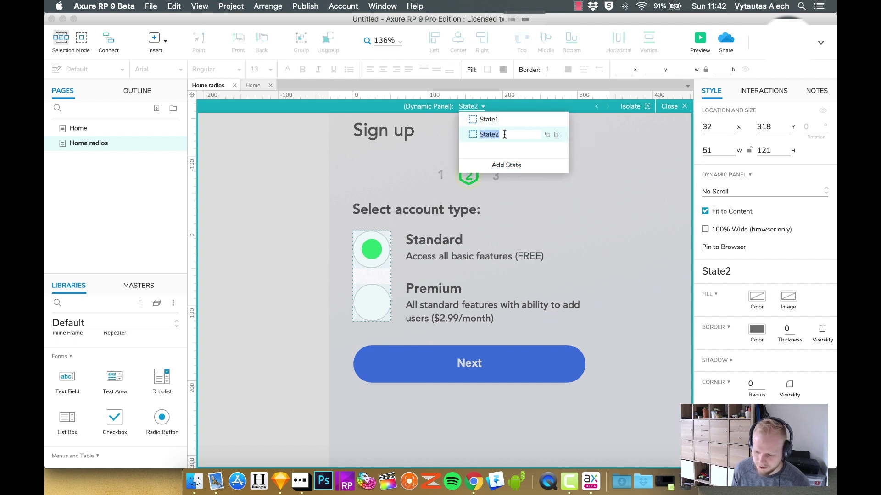
key(Return)
- Put the Standard radio's empty 'default' state above 'active'
click(374, 250)
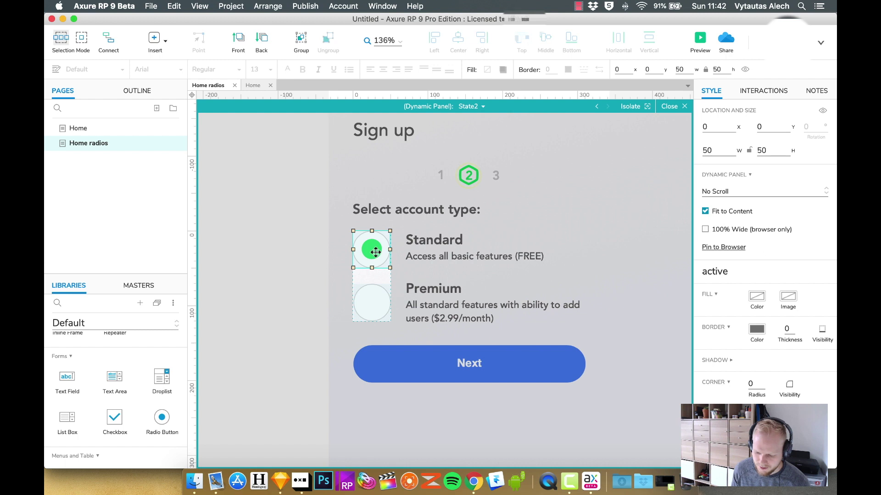
double_click(375, 251)
click(481, 107)
click(514, 134)
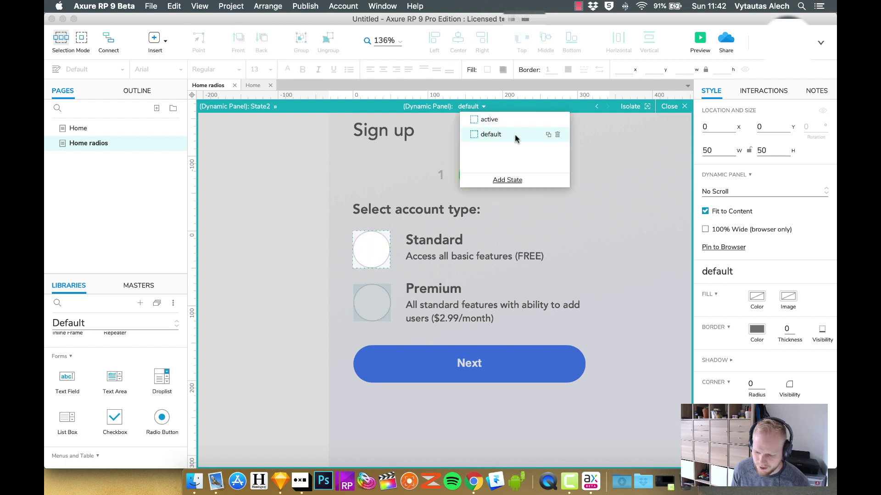
drag(515, 134, 500, 117)
click(676, 109)
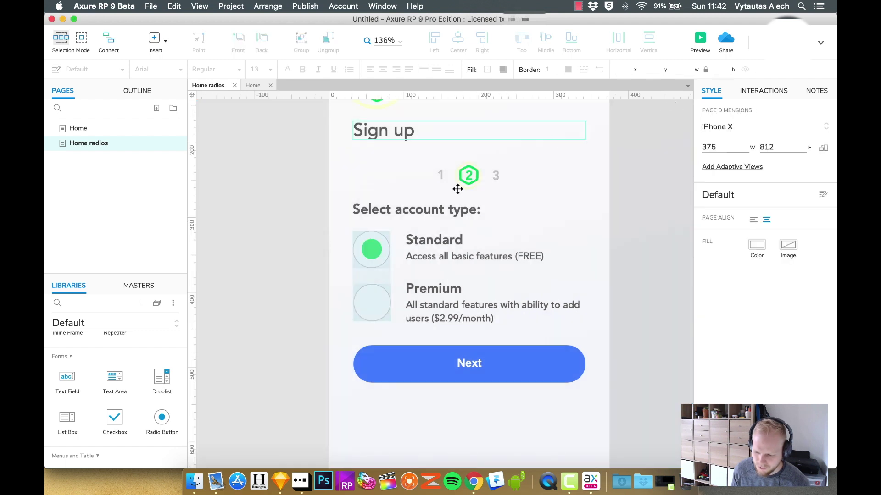
- In State2, move the Premium radio's 'active' state above 'default'
double_click(374, 299)
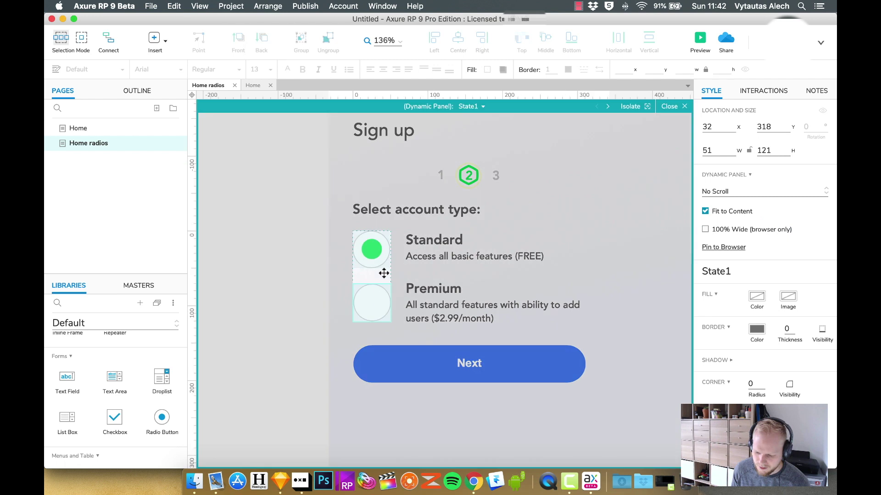
click(473, 107)
click(489, 134)
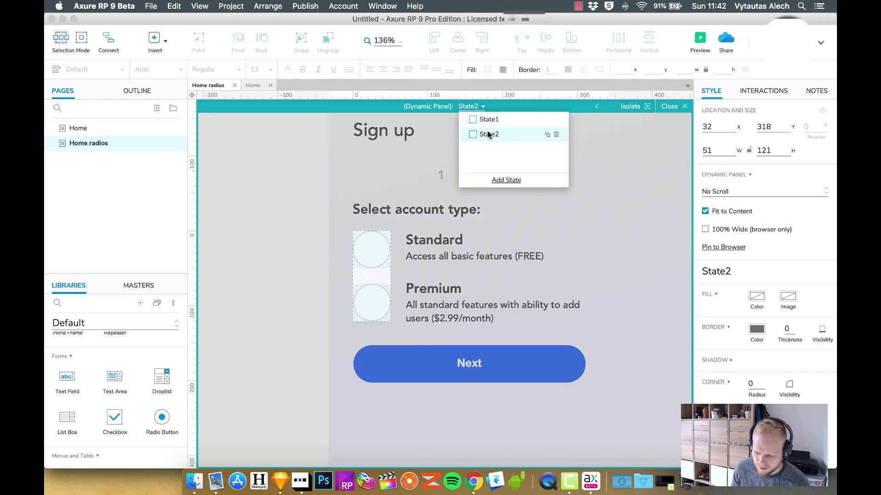
double_click(374, 302)
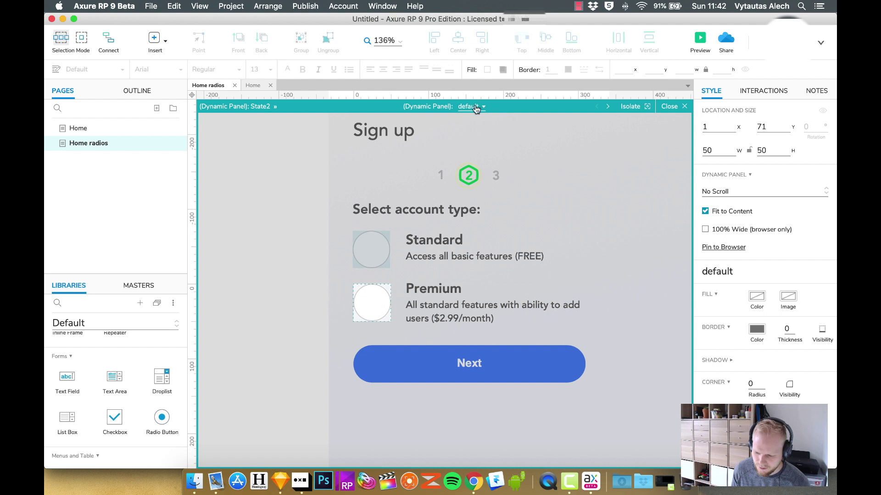
click(475, 107)
click(485, 133)
drag(498, 136, 498, 118)
click(684, 106)
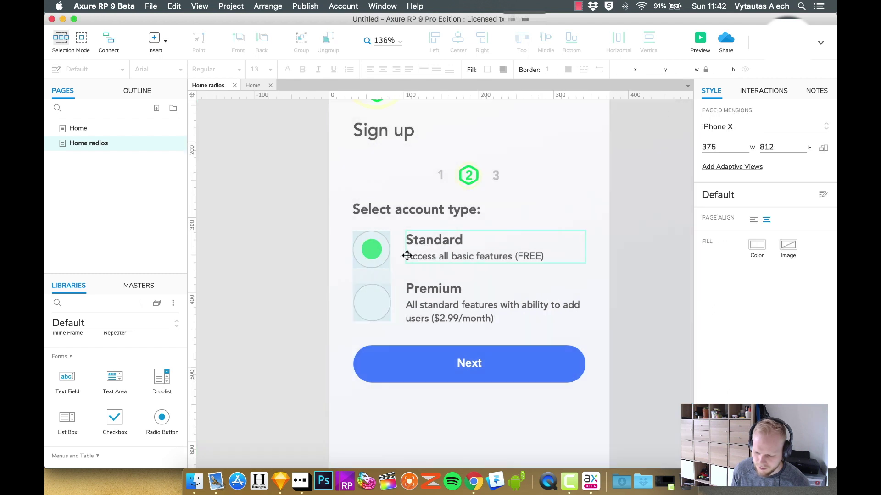
- Flip the radio-circles panel between State1 and State2 to check both
click(384, 269)
double_click(380, 268)
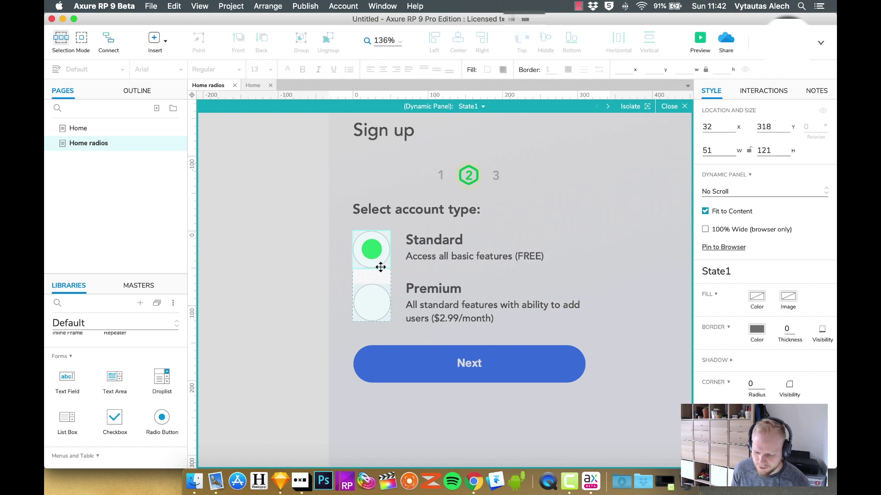
click(607, 106)
click(608, 106)
click(608, 106)
click(606, 107)
click(607, 106)
click(606, 106)
- Place a 311×55 hot spot over the Standard row and copy it over the Premium row
click(606, 106)
key(Escape)
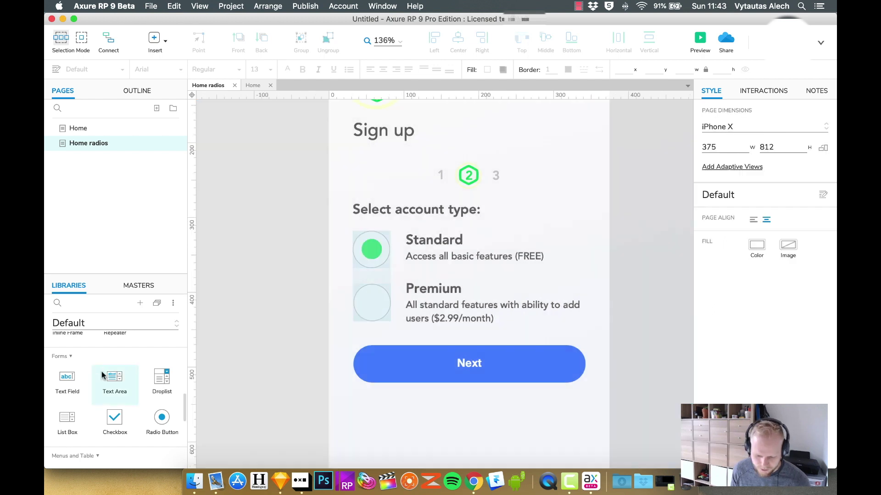
scroll(104, 376, down, 3)
scroll(114, 400, down, 5)
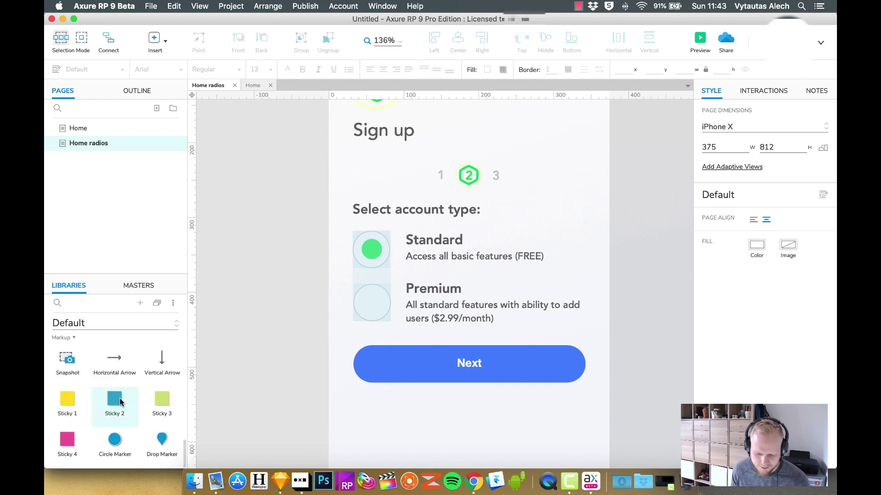
scroll(120, 401, up, 4)
scroll(120, 402, up, 5)
drag(113, 375, 355, 229)
drag(427, 305, 585, 271)
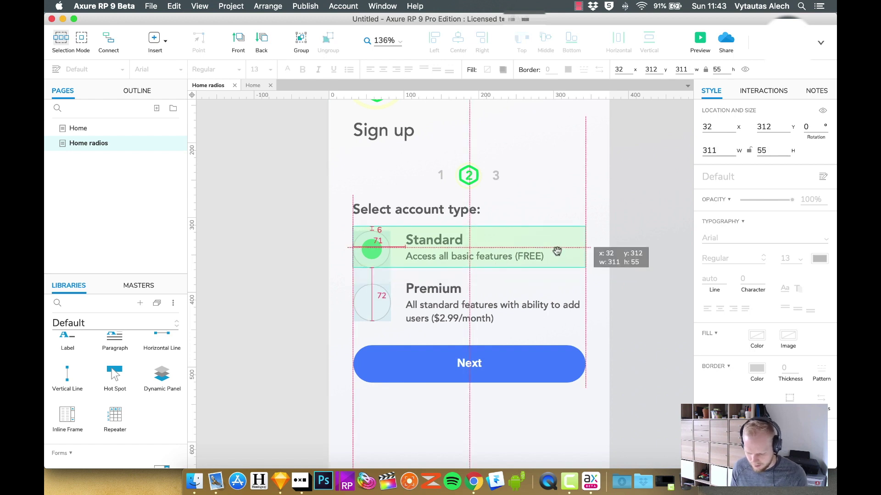
drag(557, 251, 536, 298)
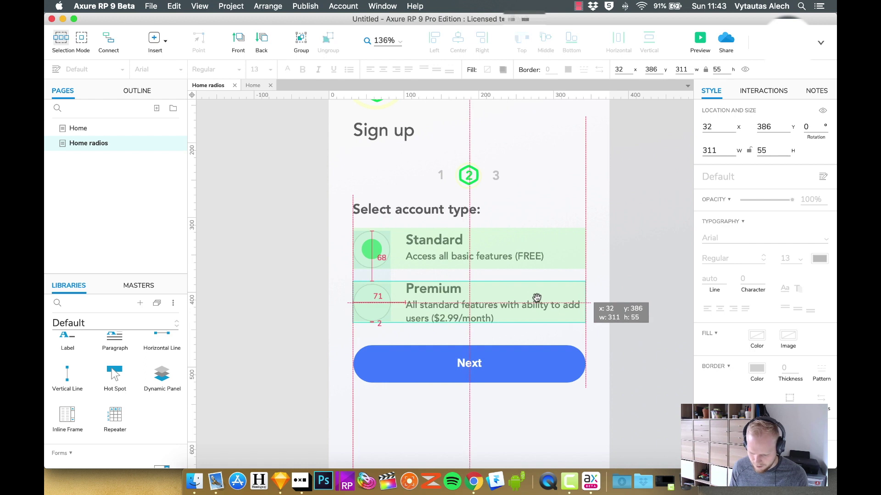
key(Escape)
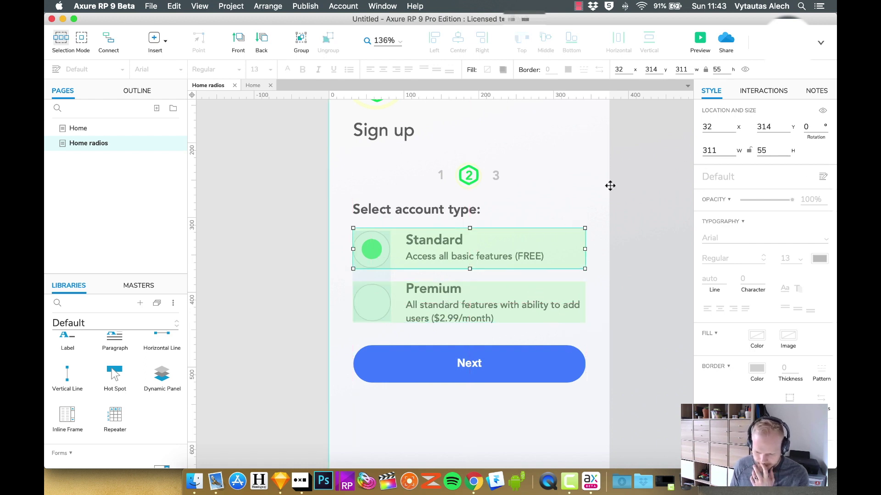
- Name the radio-circles dynamic panel 'CustomRadios'
click(376, 275)
click(761, 92)
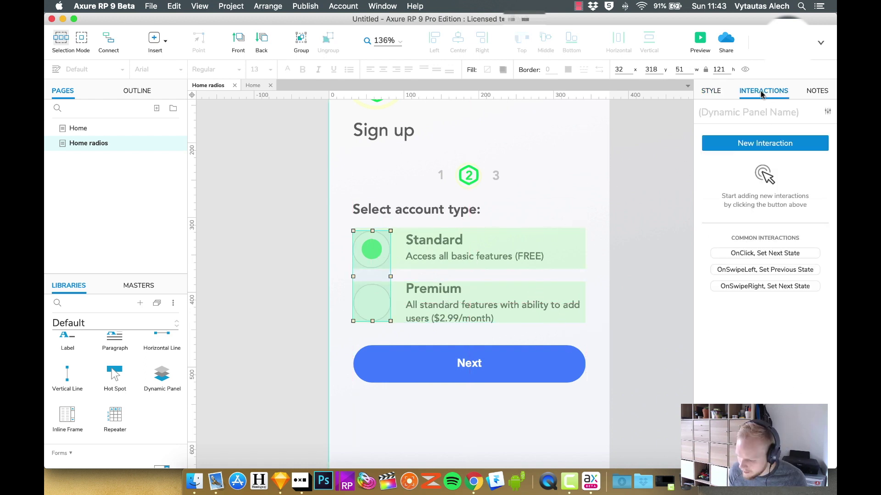
click(771, 115)
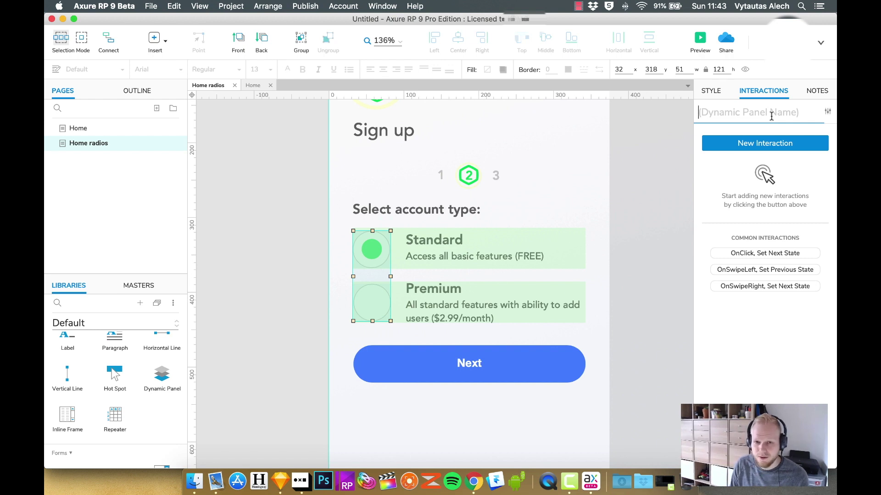
text(Rad)
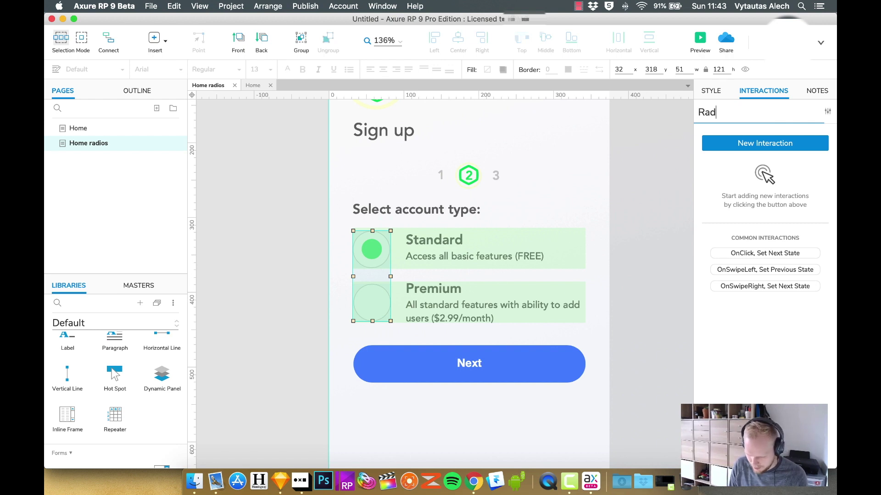
key(BackSpace)
key(BackSpace)
key(BackSpace)
text(Cyst)
key(BackSpace)
key(BackSpace)
key(BackSpace)
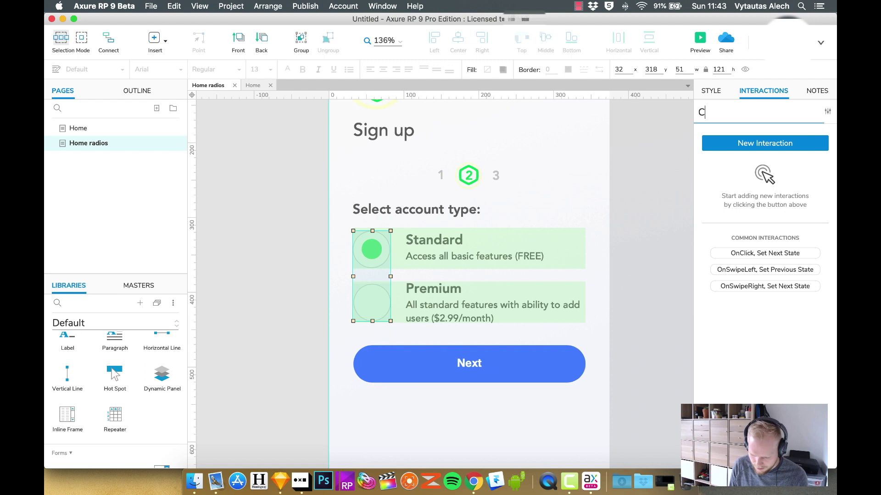
text(ustomRadios)
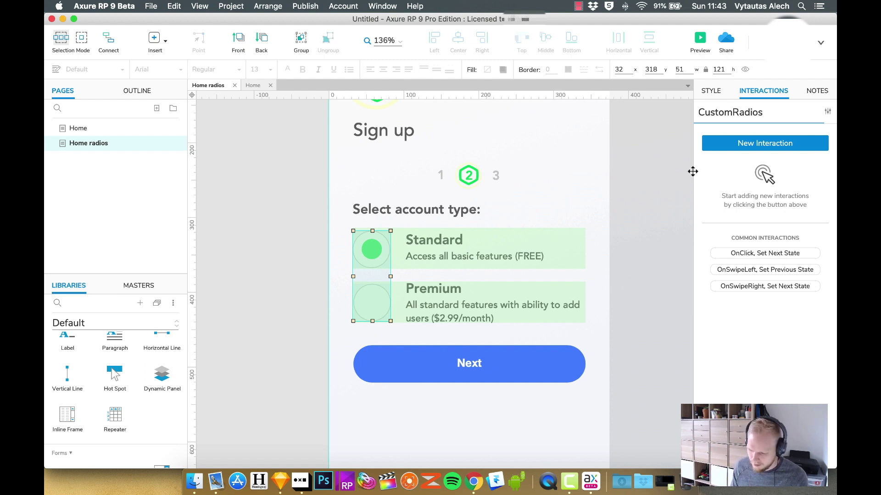
- Give the Standard hot spot an OnClick action setting CustomRadios to State1
click(505, 240)
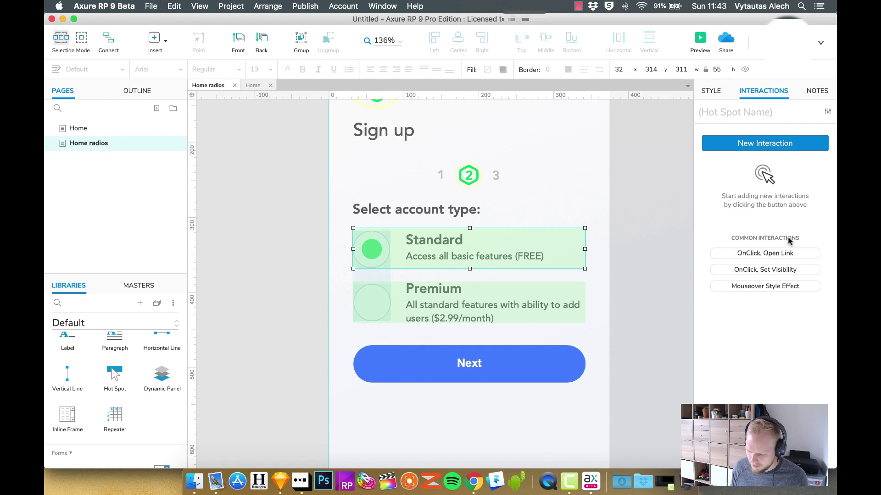
click(777, 146)
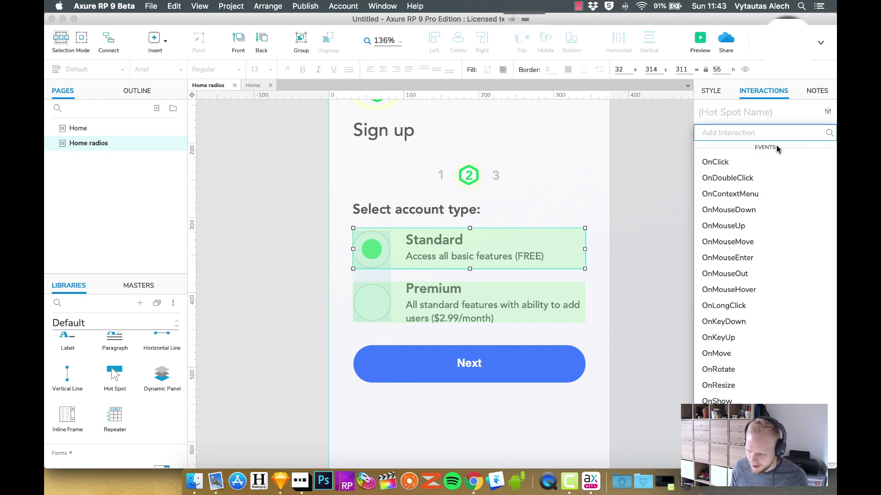
click(741, 163)
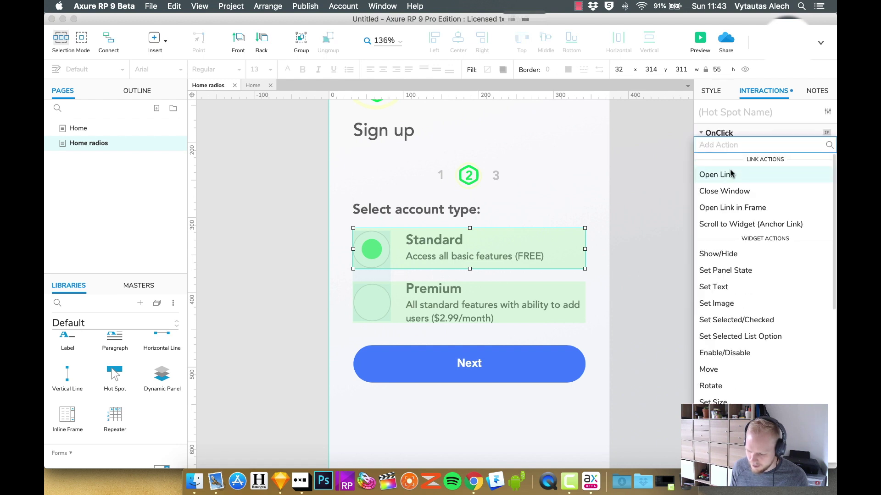
click(732, 271)
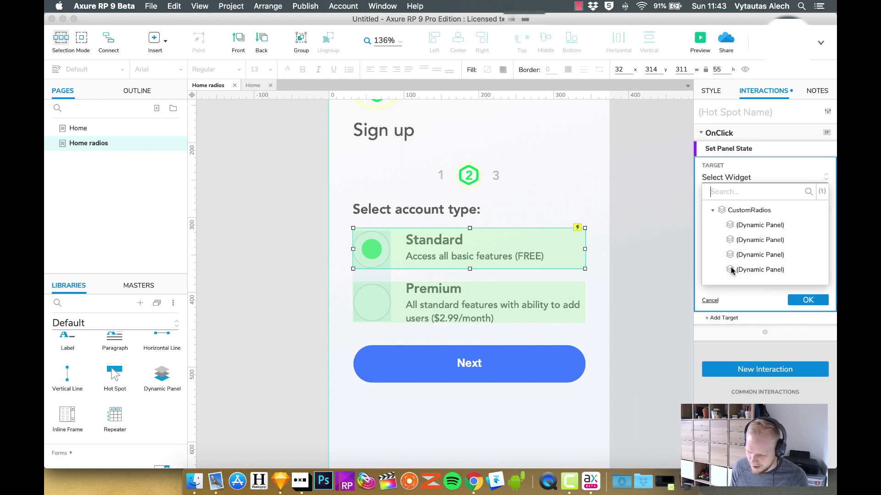
click(755, 211)
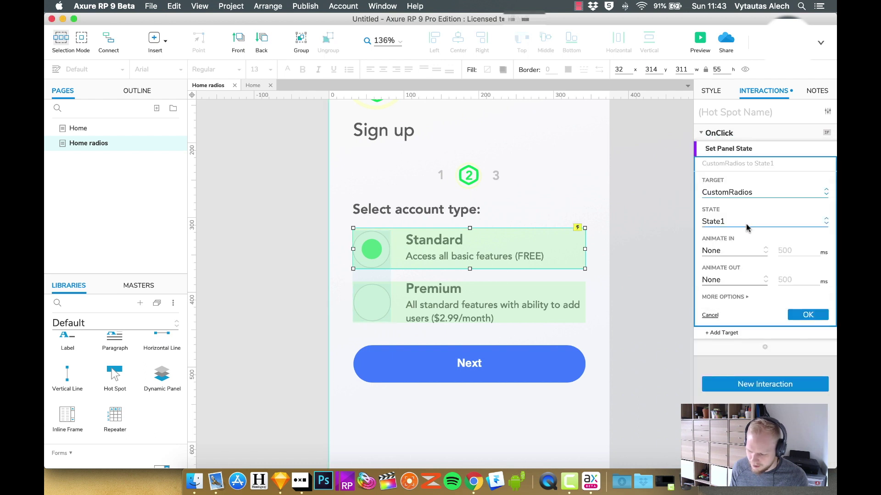
click(748, 225)
click(735, 236)
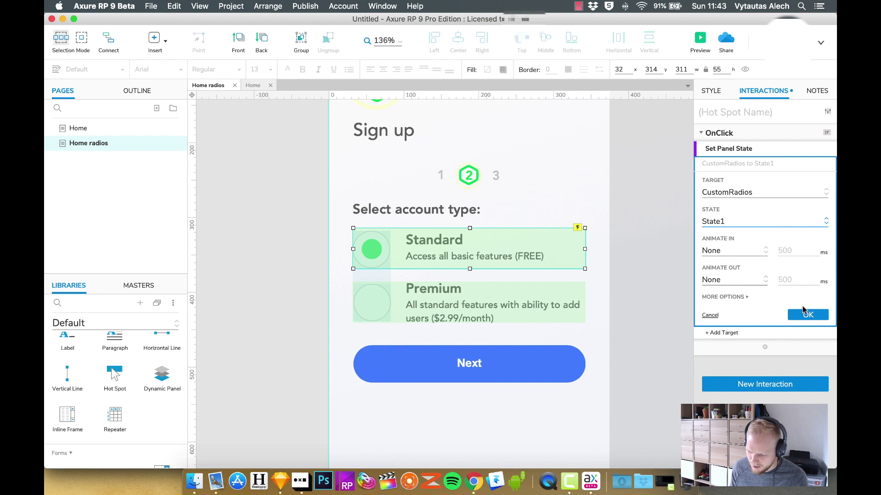
click(804, 311)
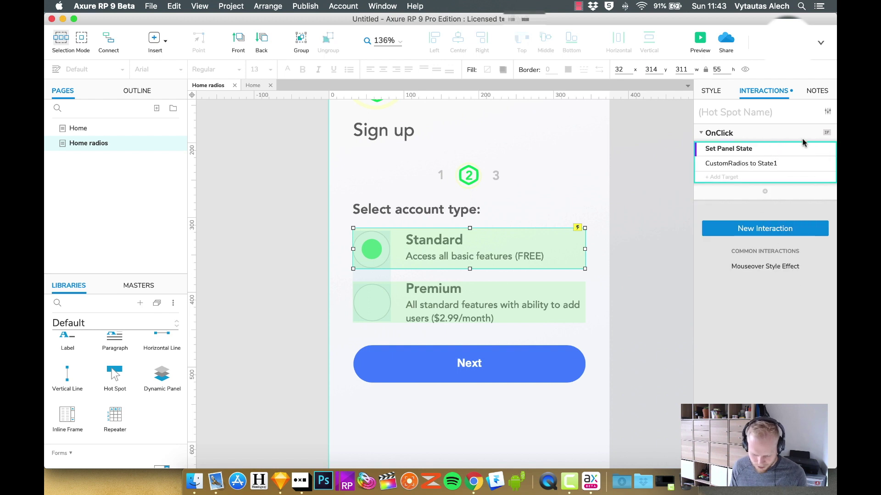
- Paste the interaction onto the Premium hot spot and change its target state to State2
click(554, 289)
key(cmd+v)
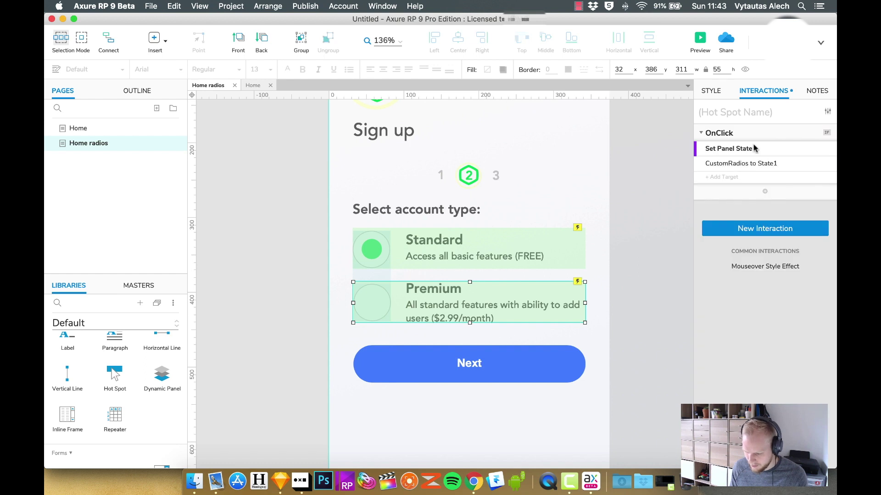
click(737, 164)
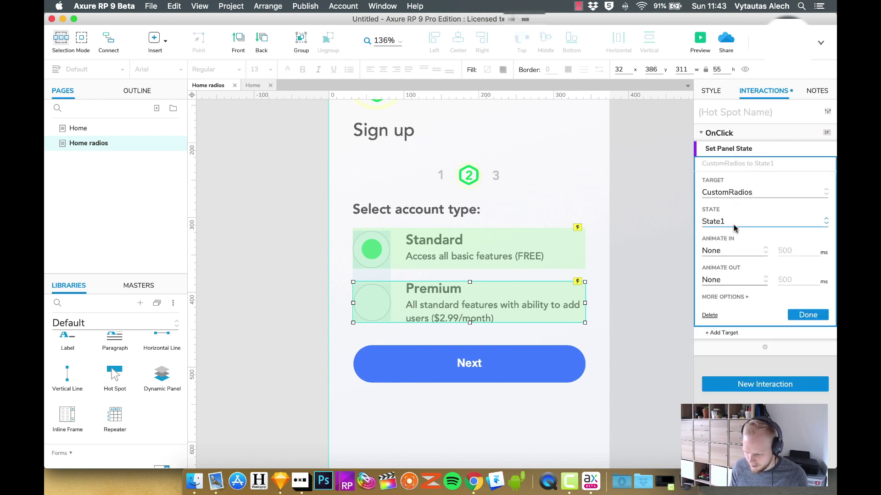
click(734, 225)
click(726, 253)
click(808, 317)
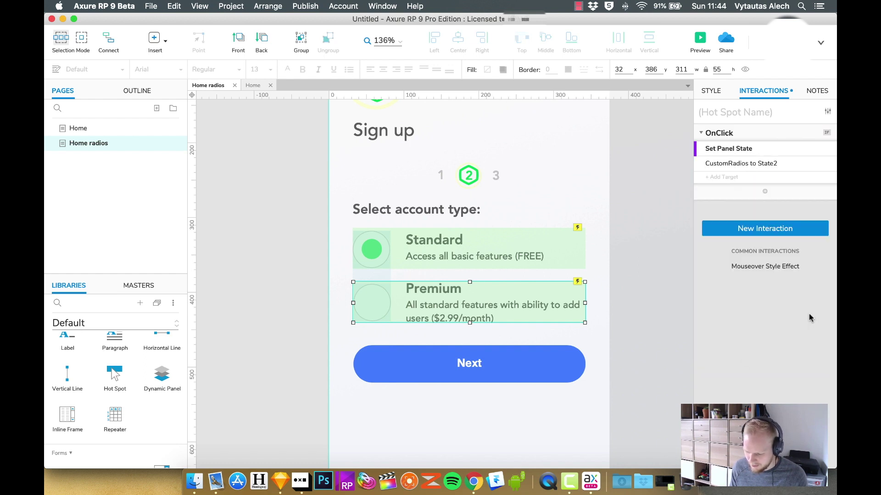
click(623, 230)
- Preview in Chrome and alternate between Premium and Standard, ending with Standard selected
click(704, 43)
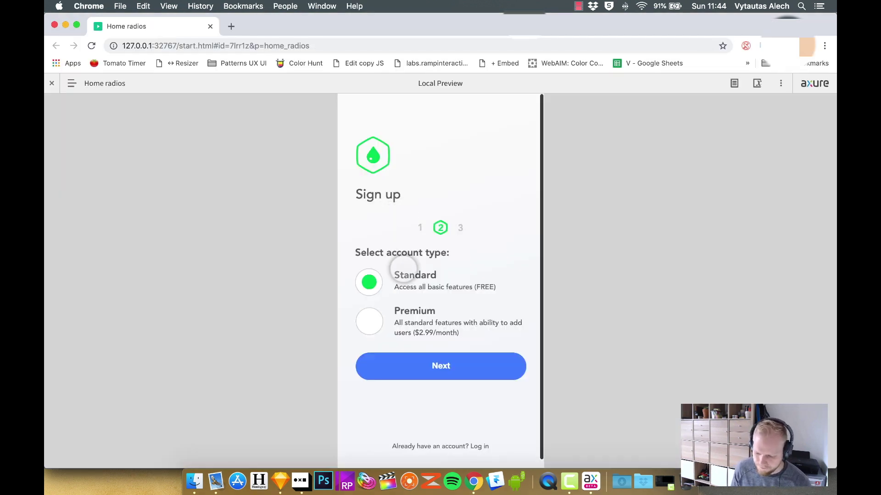
click(404, 316)
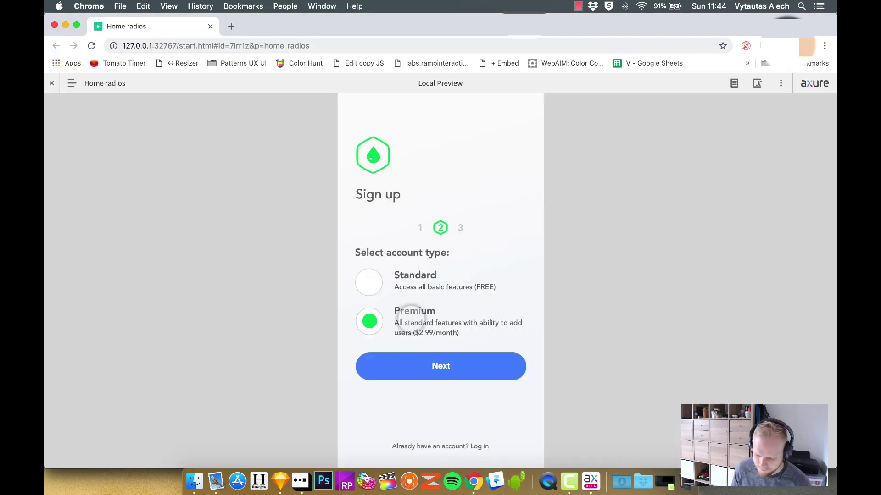
click(416, 278)
click(417, 316)
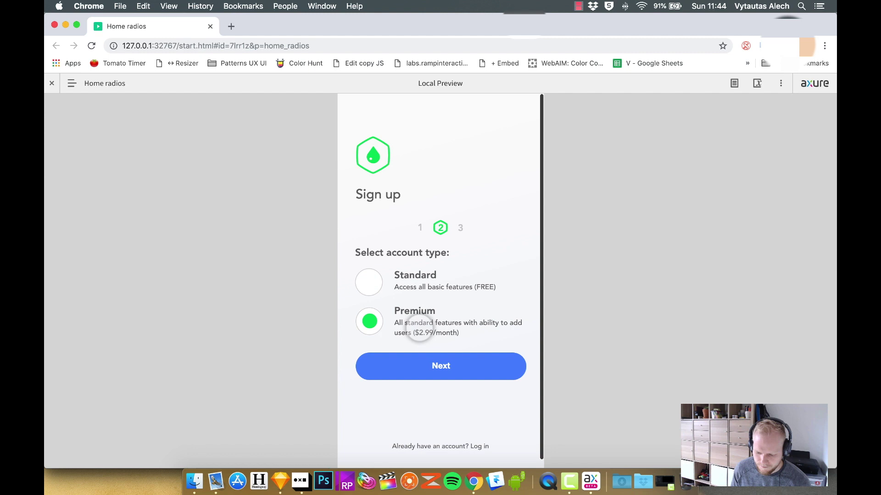
click(415, 281)
click(407, 326)
click(415, 278)
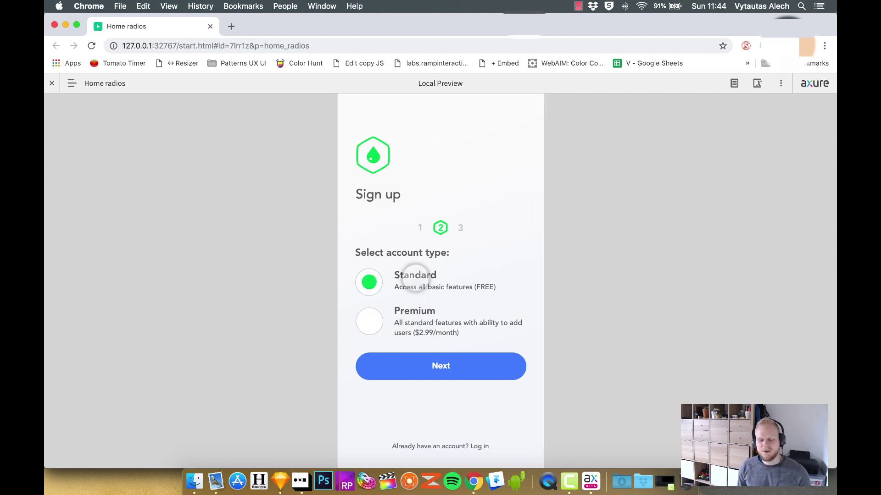